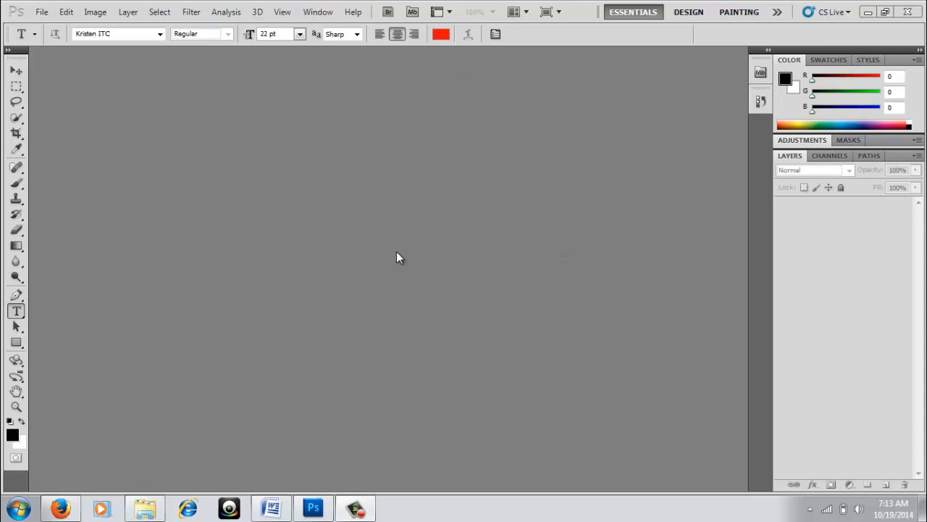
Open 001.jpg from the My Pictures folder.
left_click(41, 13)
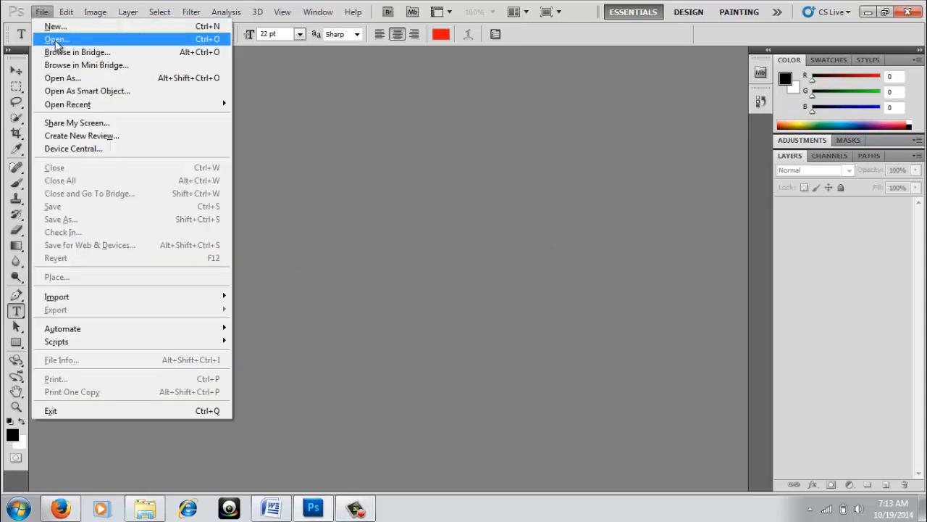
left_click(55, 40)
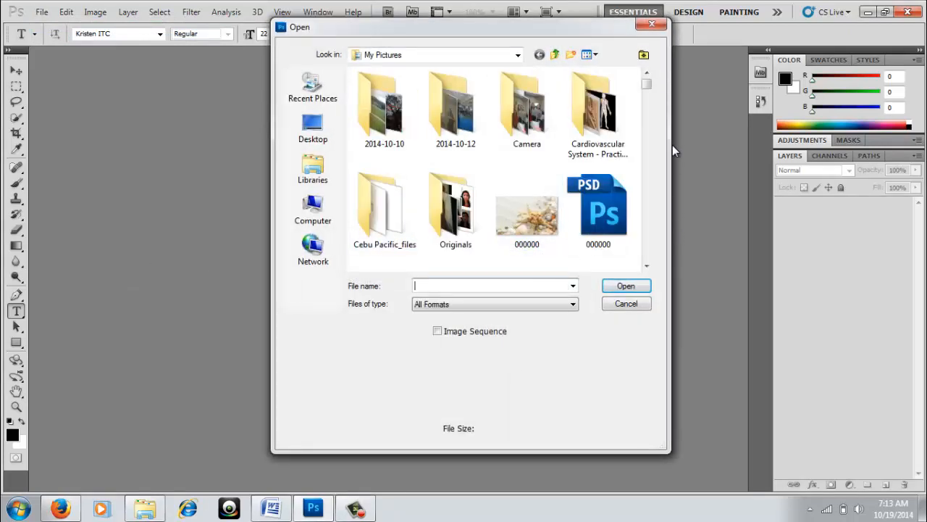
left_click(647, 266)
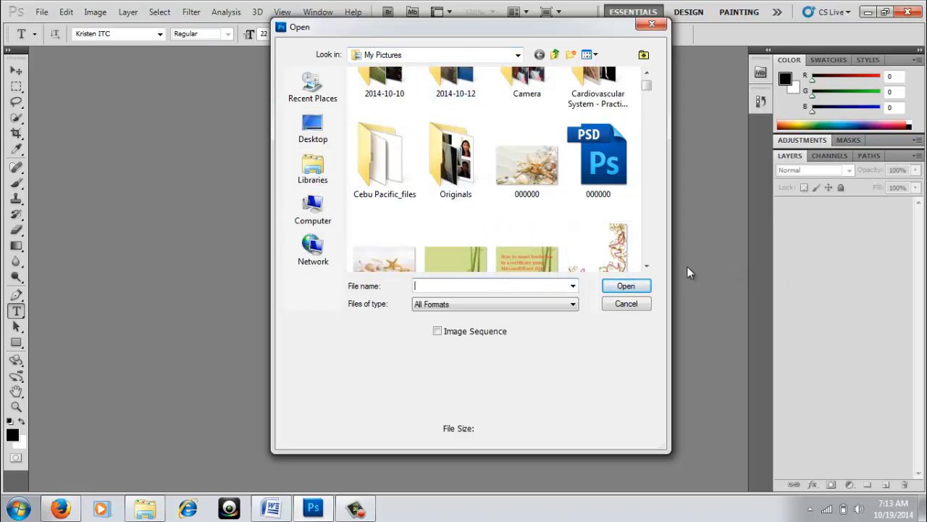
left_click(647, 266)
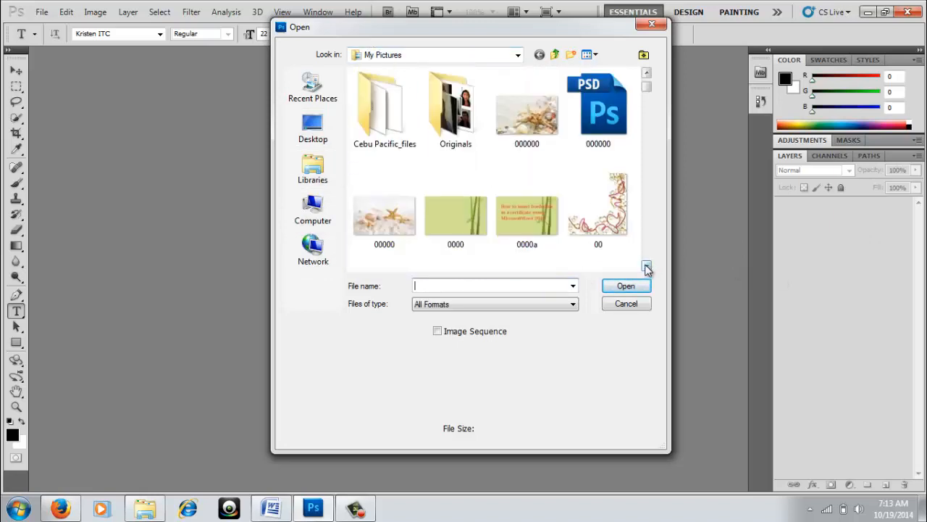
left_click(647, 267)
left_click(647, 266)
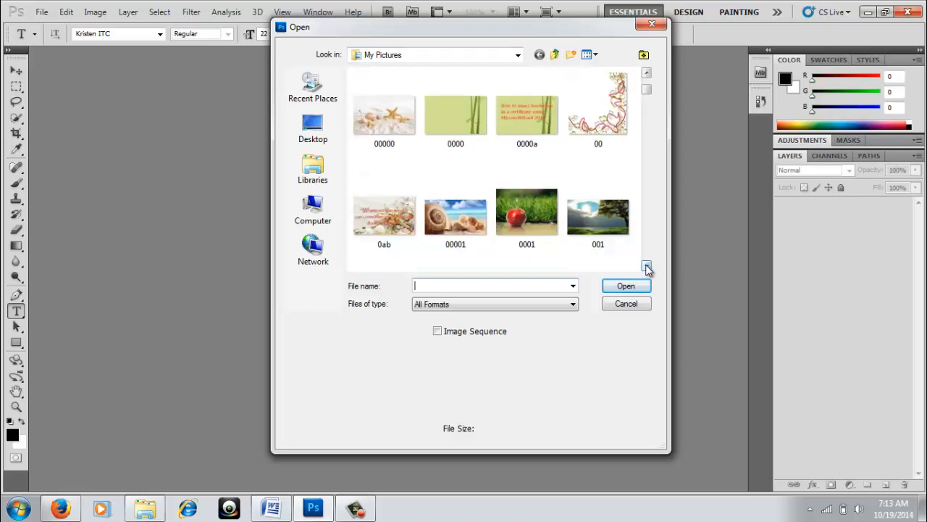
left_click(604, 212)
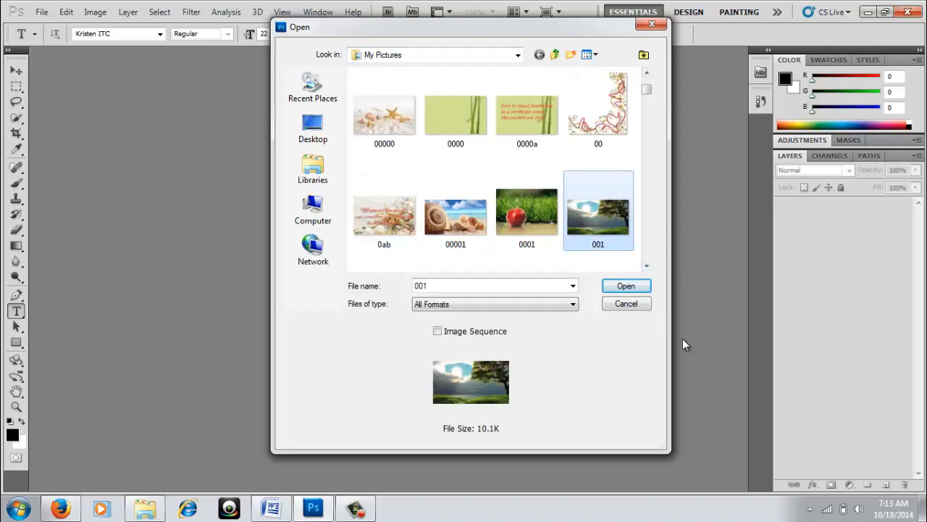
left_click(625, 288)
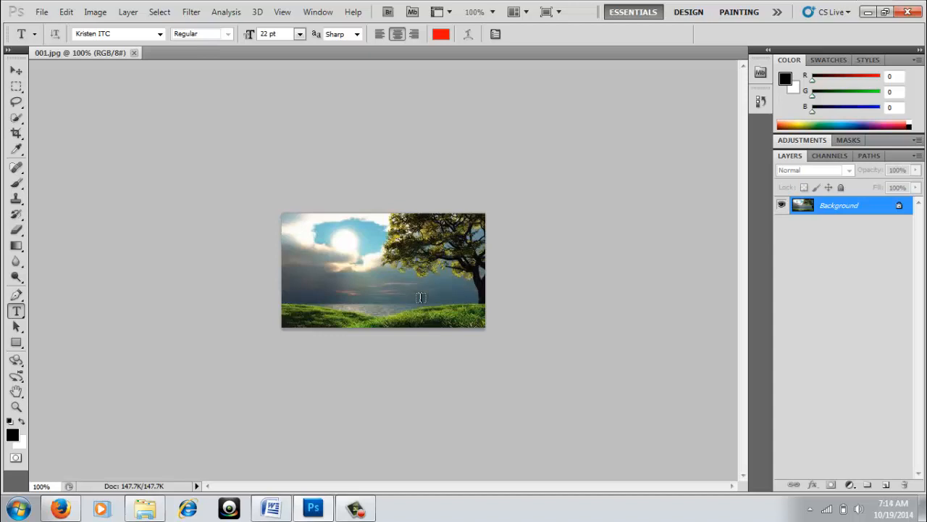
Zoom to 300% and start a Kristen ITC text layer in the sky left of the tree.
key("ctrl+plus")
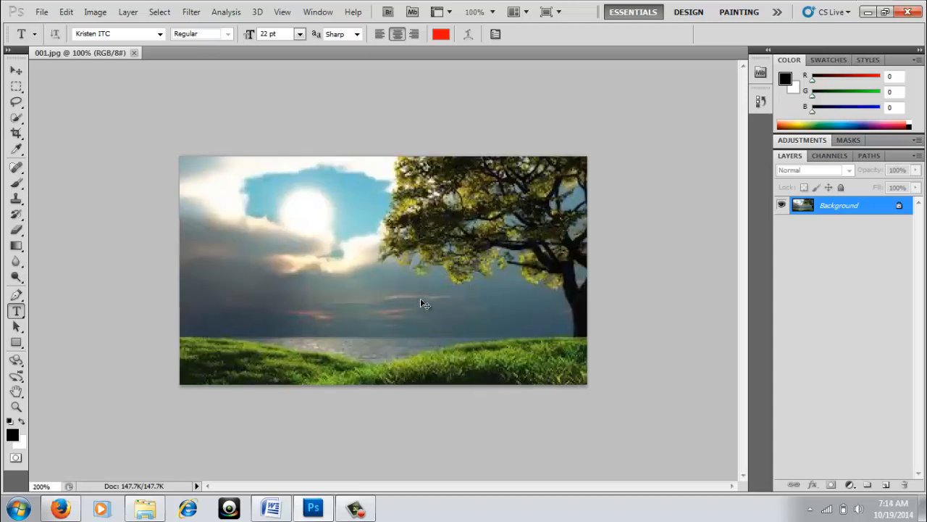
key("ctrl+plus")
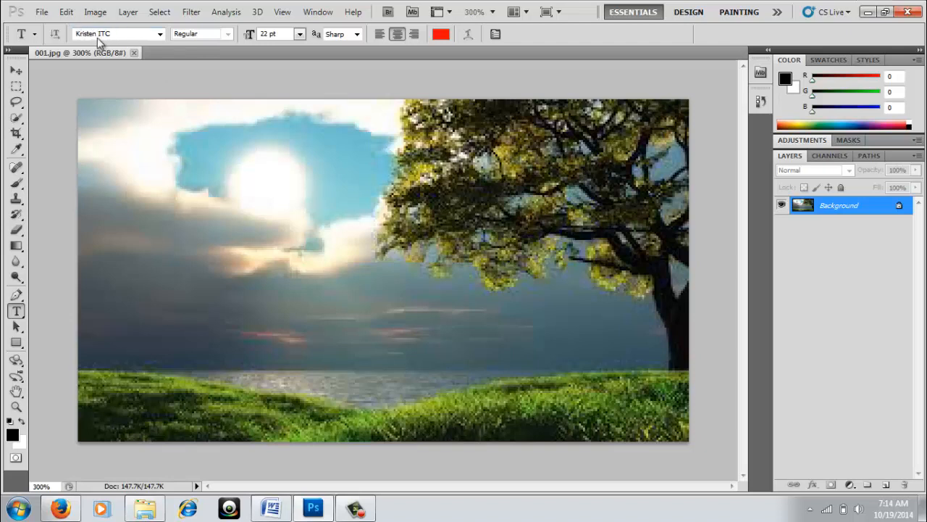
left_click(159, 36)
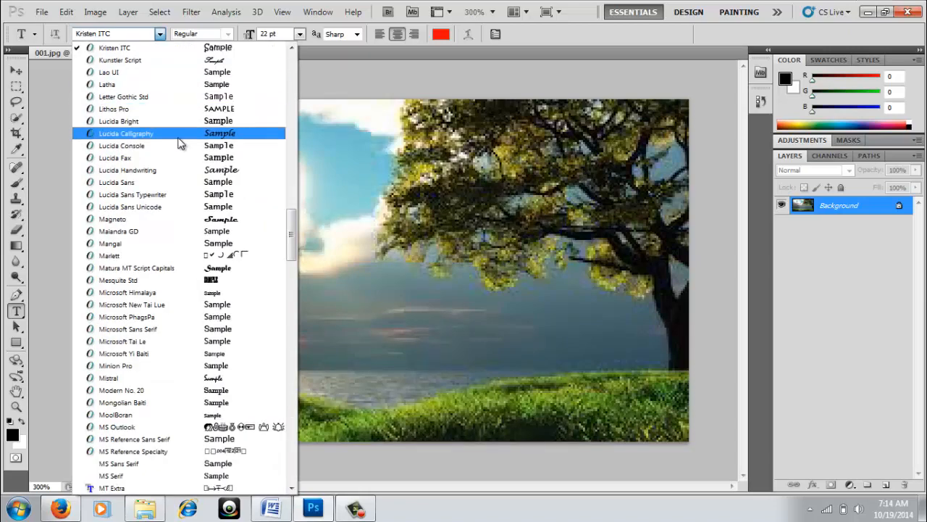
left_click(320, 83)
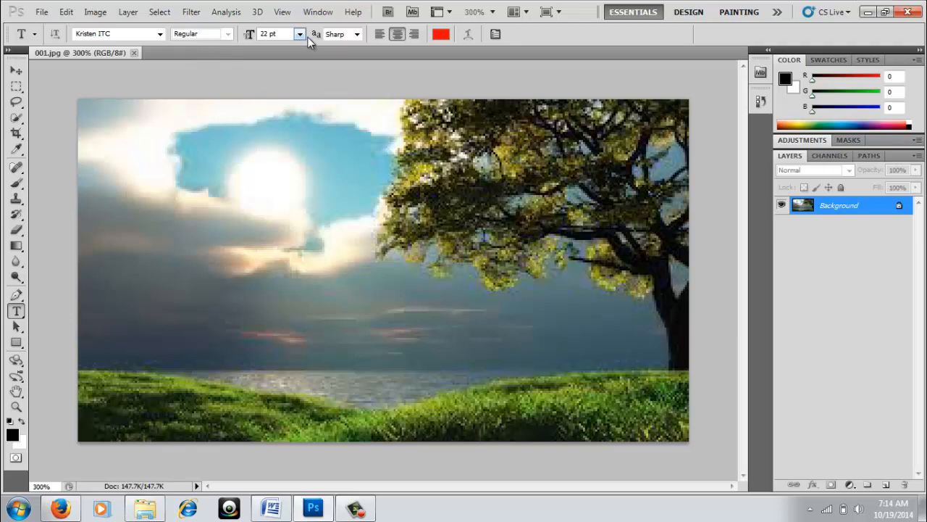
left_click(359, 262)
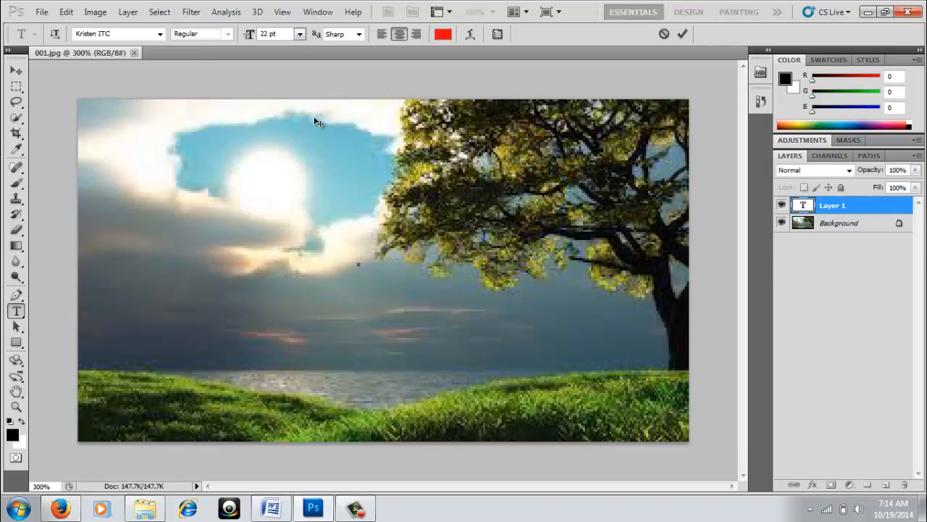
Set the type to 18 pt with Sharp anti-aliasing and centre alignment.
left_click(299, 34)
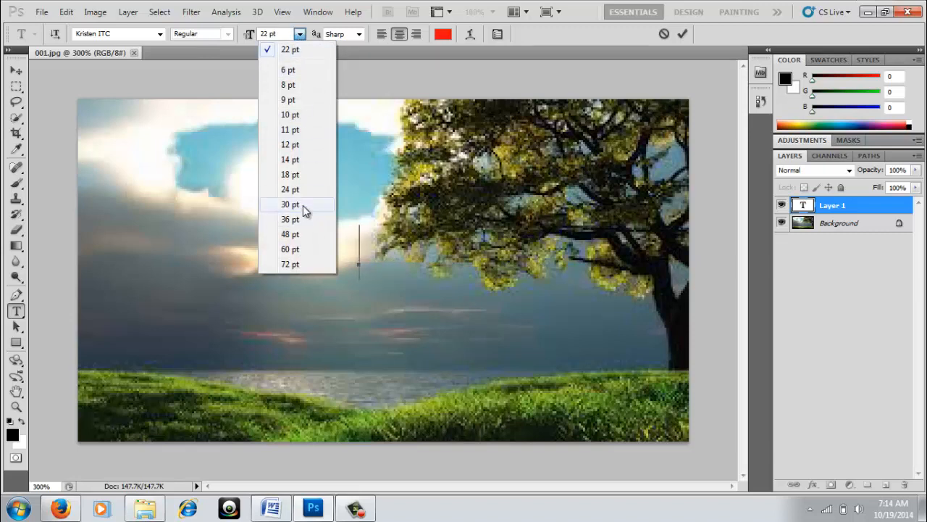
left_click(289, 175)
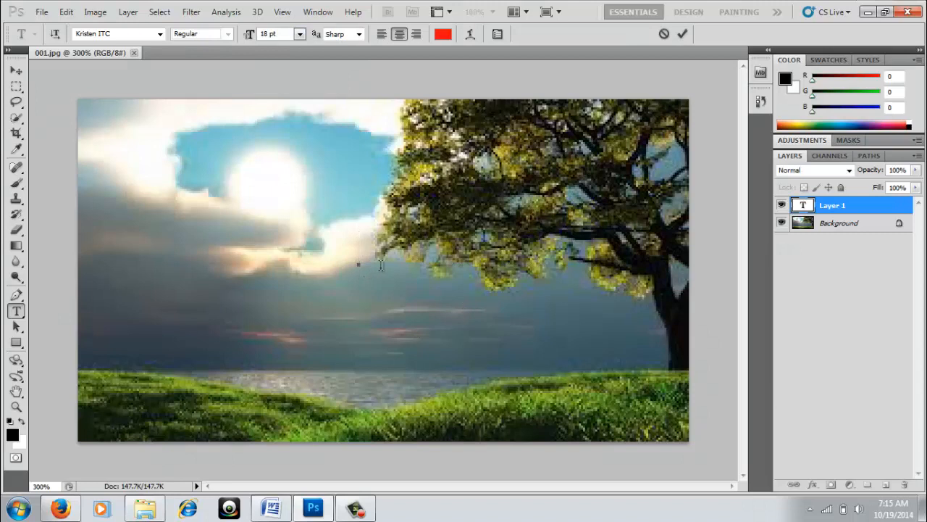
left_click(360, 34)
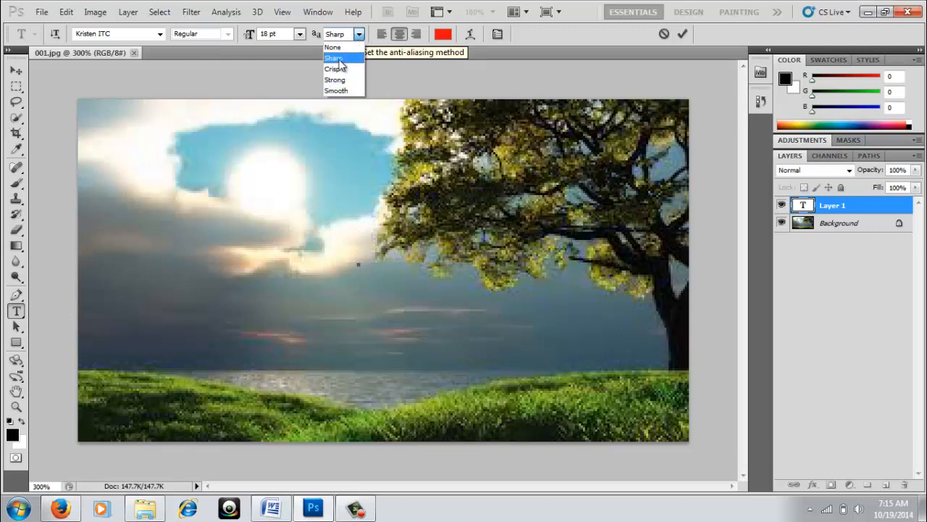
left_click(338, 58)
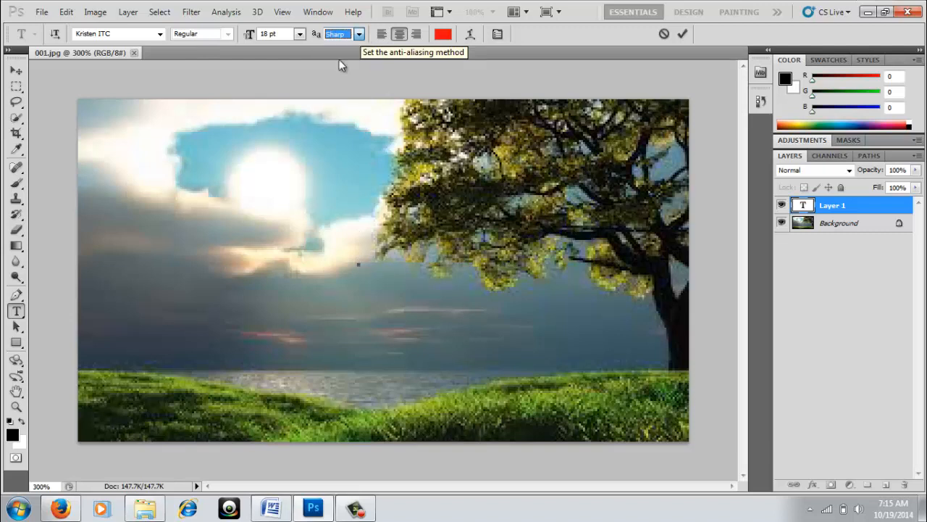
left_click(399, 36)
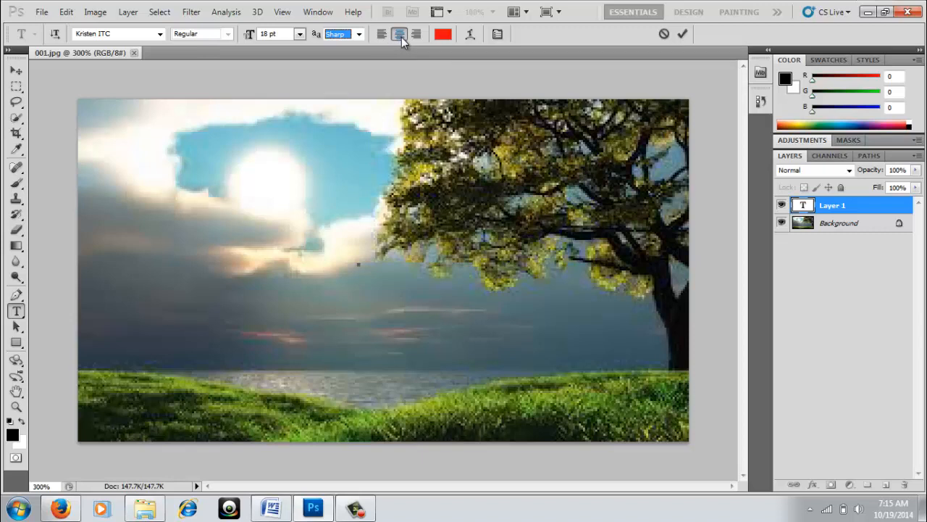
Set the text colour to bright yellow f5ed05.
left_click(442, 36)
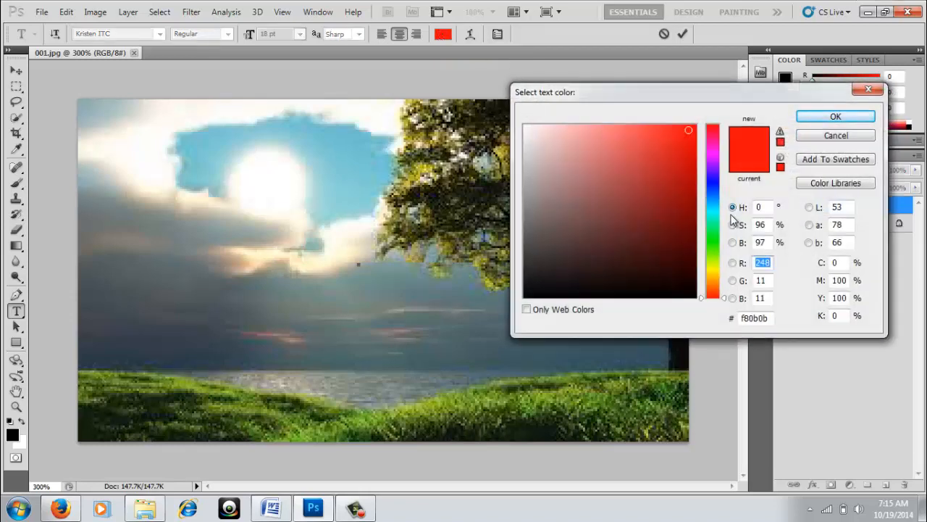
left_click(713, 270)
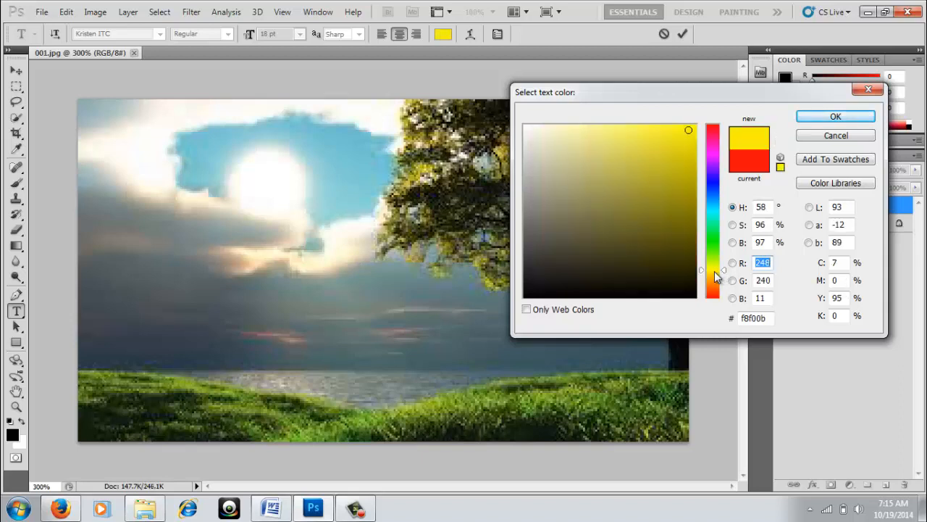
left_click(696, 131)
left_click_drag(697, 131, 694, 131)
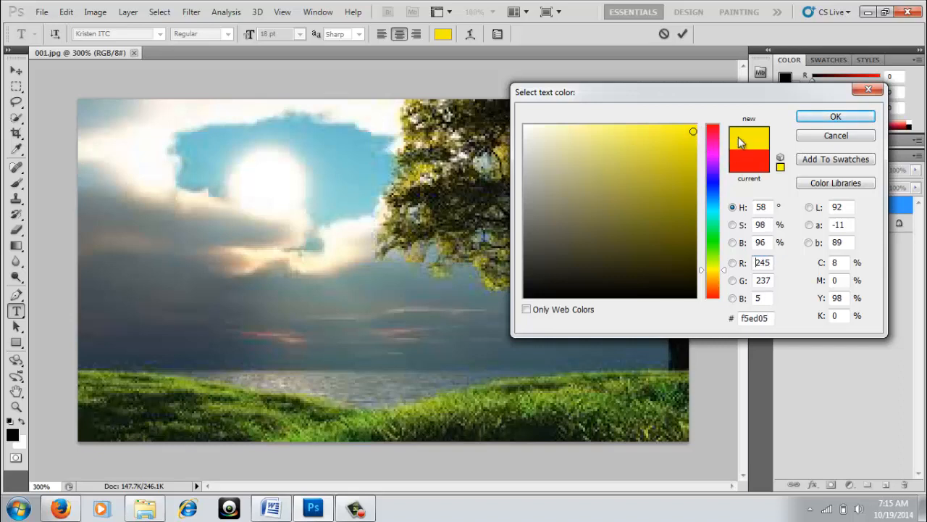
left_click(840, 117)
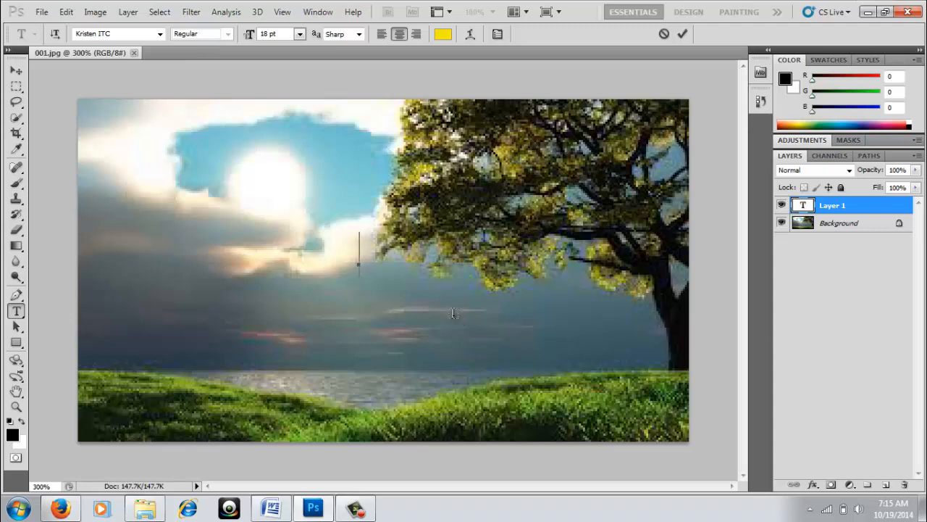
Type the quote "Happy are those who dream dreams and are ready to pay the price to make them come true." on separate lines.
type("\"")
type("Happ")
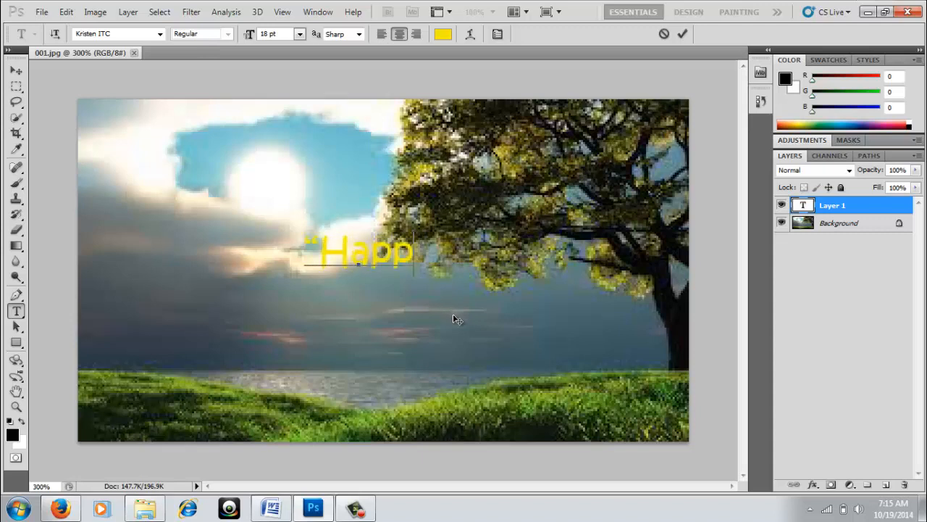
type("y are")
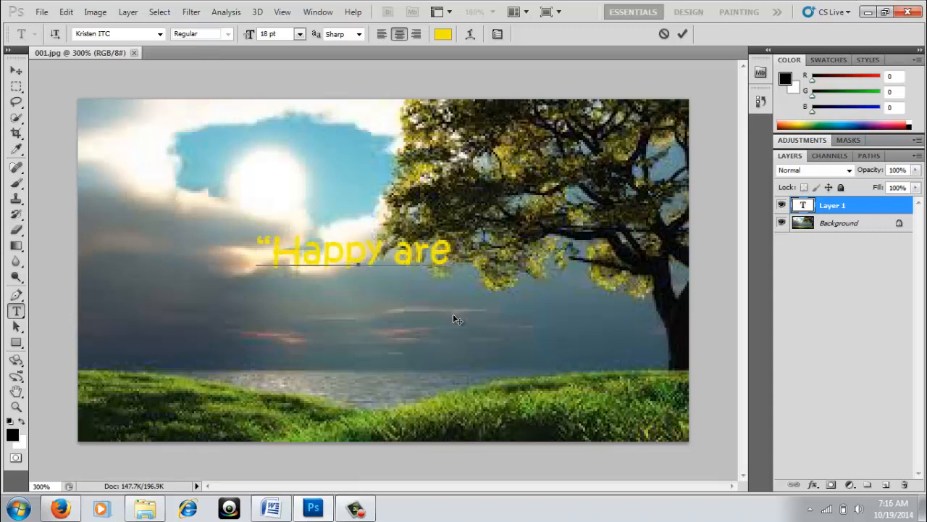
type(" those")
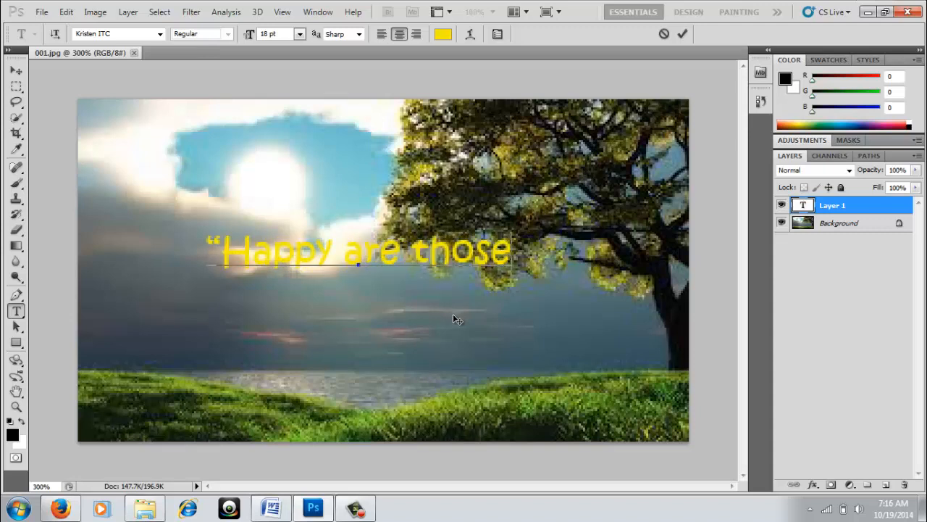
type(" who")
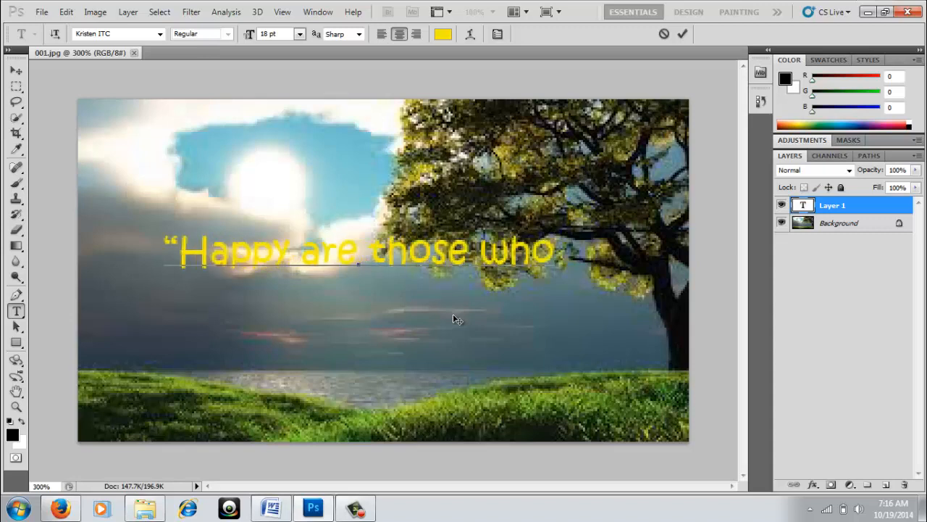
type(" drea")
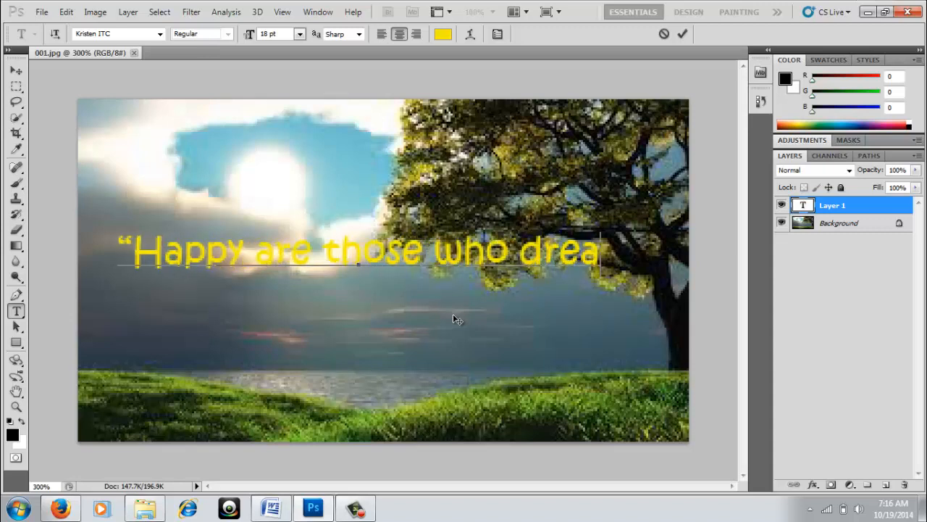
type("m")
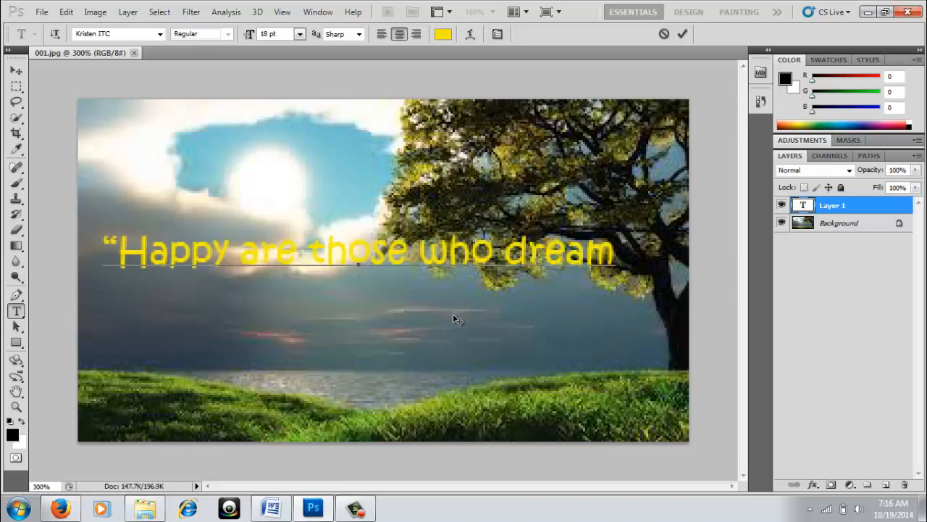
key("Return")
type("dre")
type("ams")
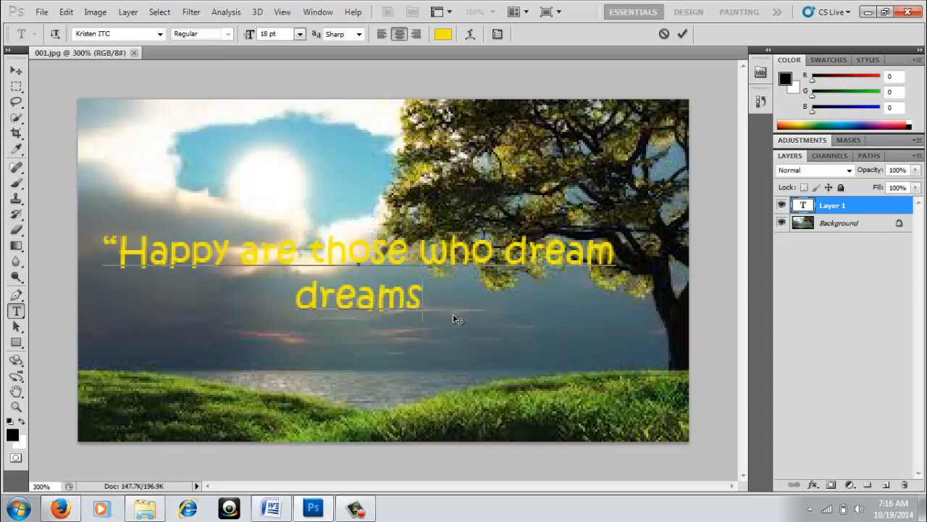
type(" a")
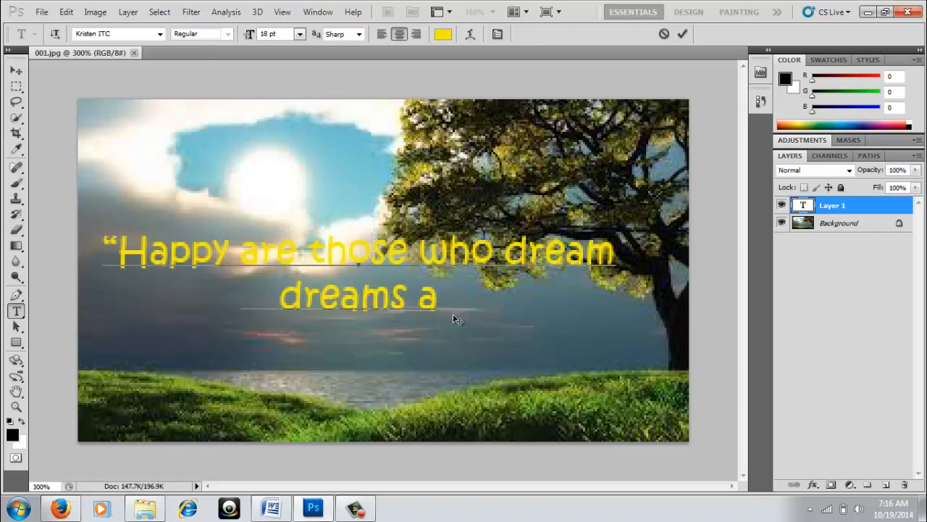
type("nd are ready")
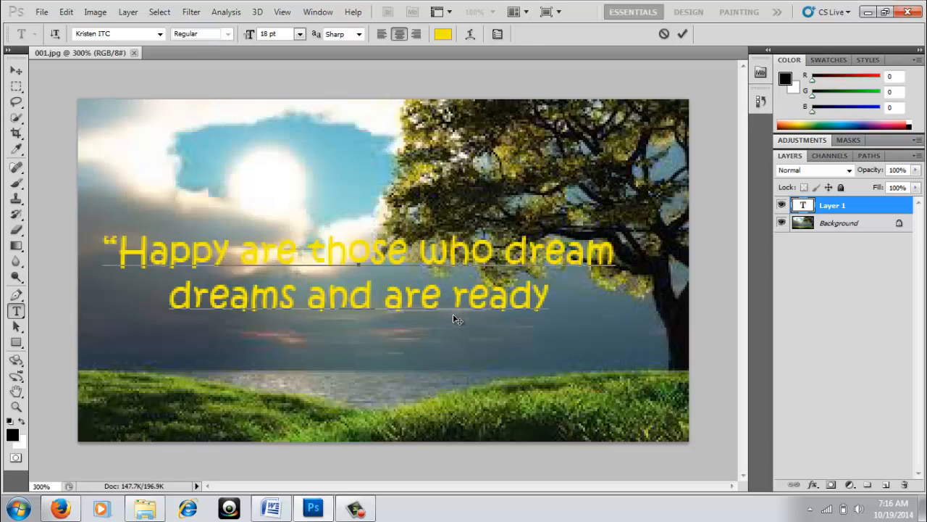
type(" ro")
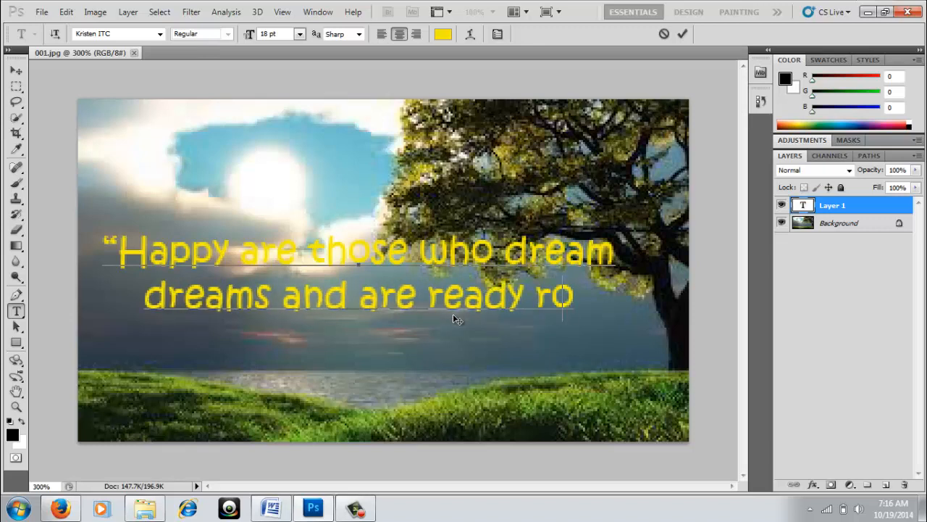
key("BackSpace")
key("BackSpace")
type("to")
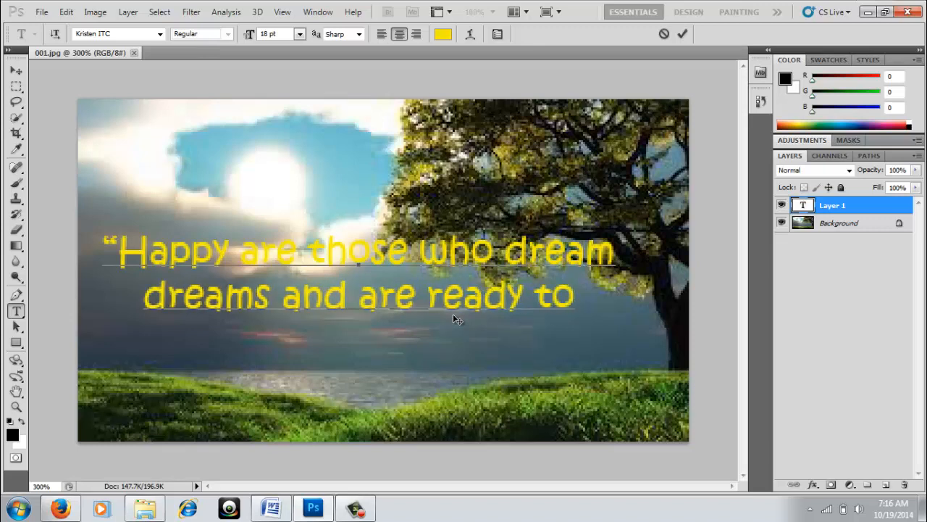
key("Return")
type("pay th")
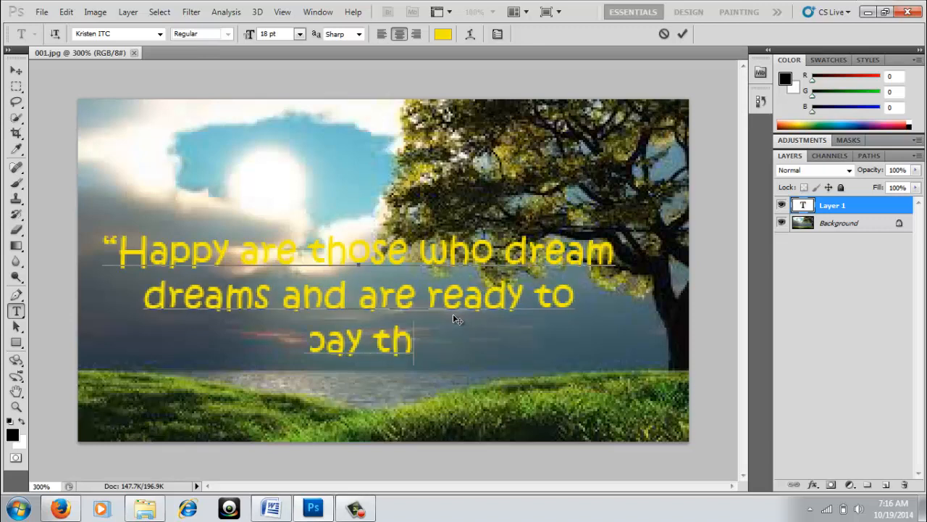
type("e price")
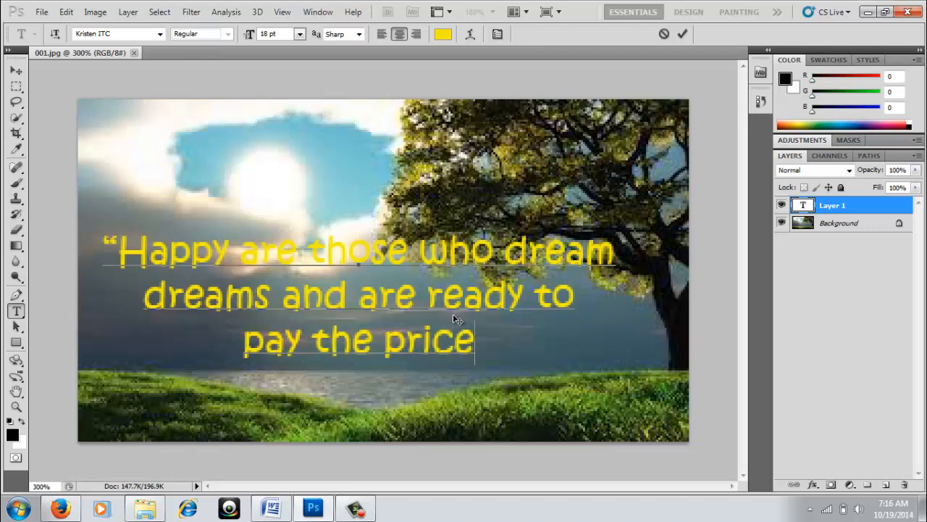
type(" to ")
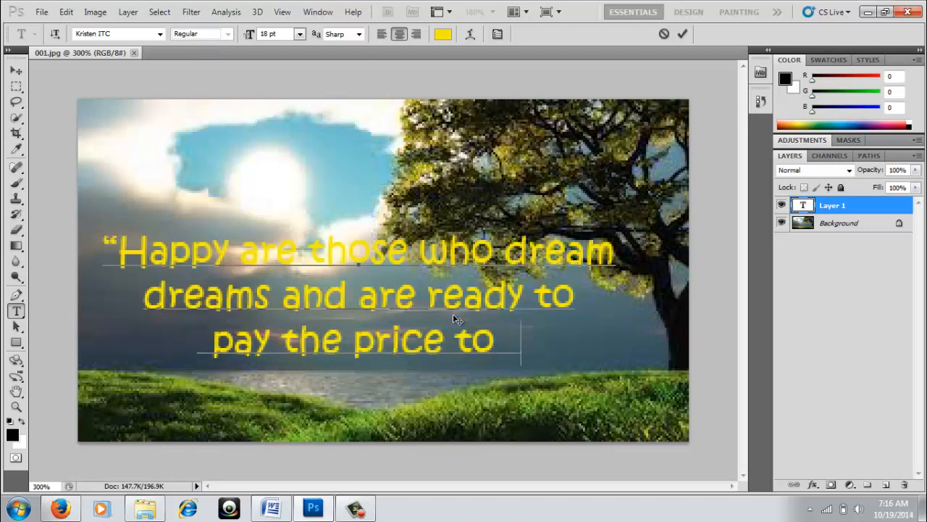
type("make")
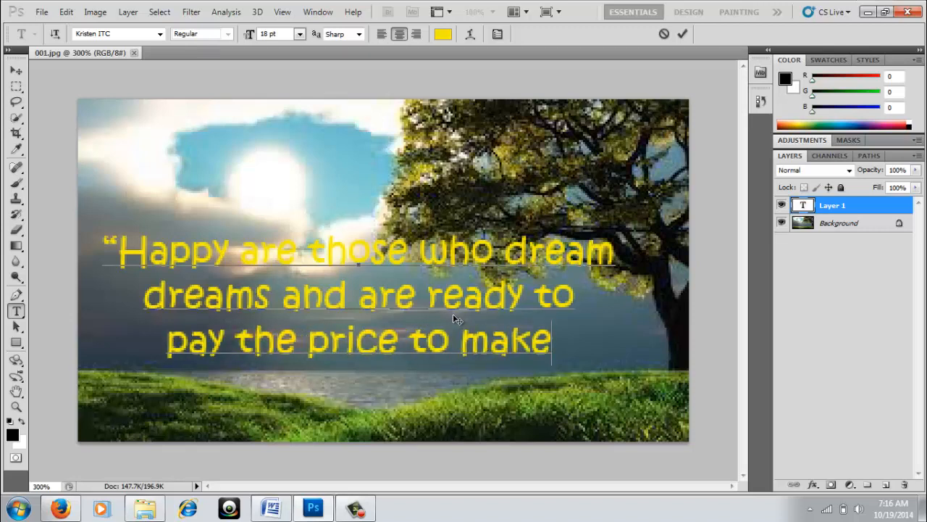
type(" the")
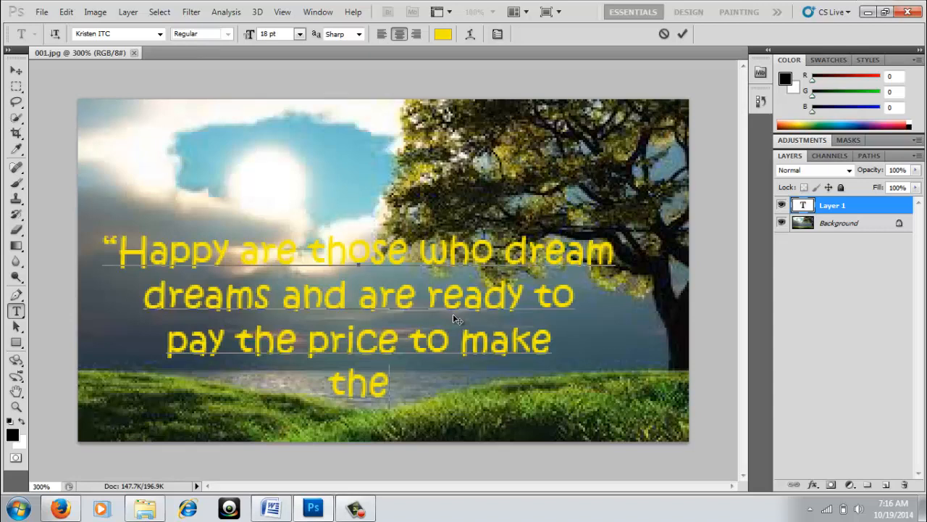
type("m c")
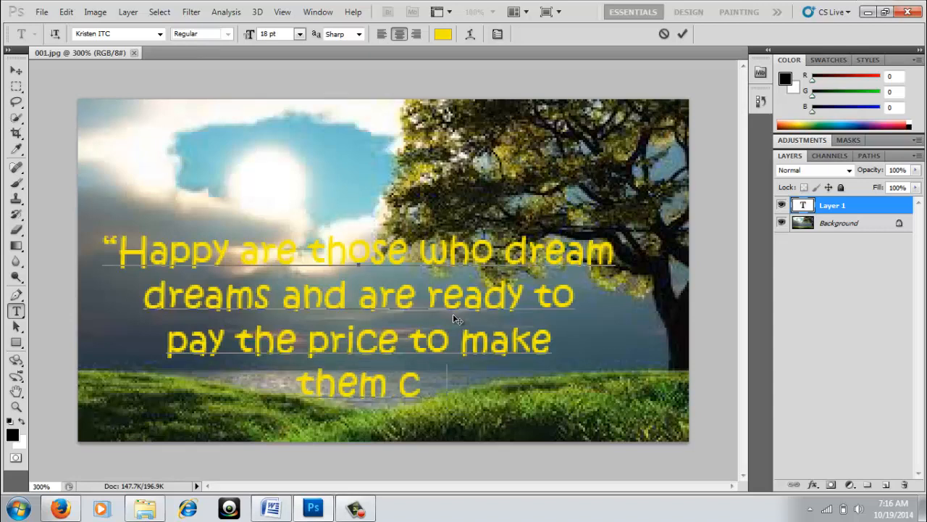
type("ome true")
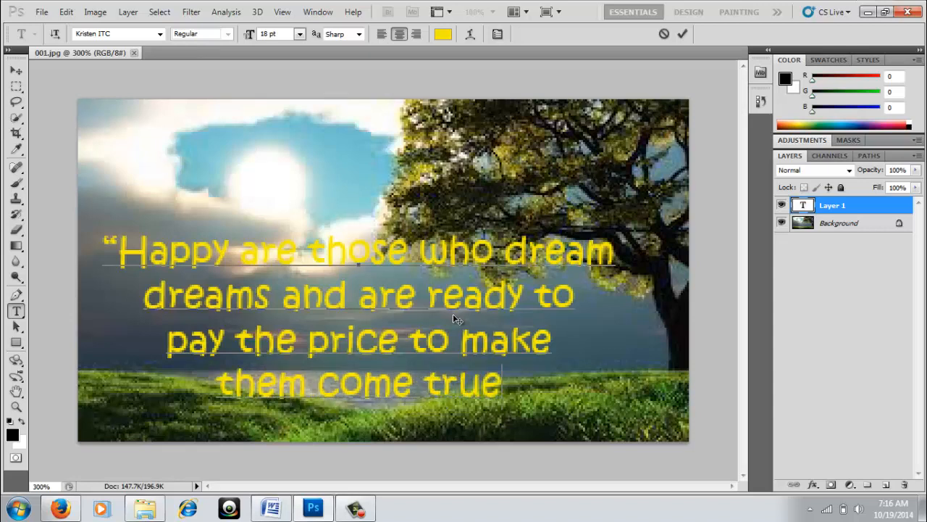
type(".")
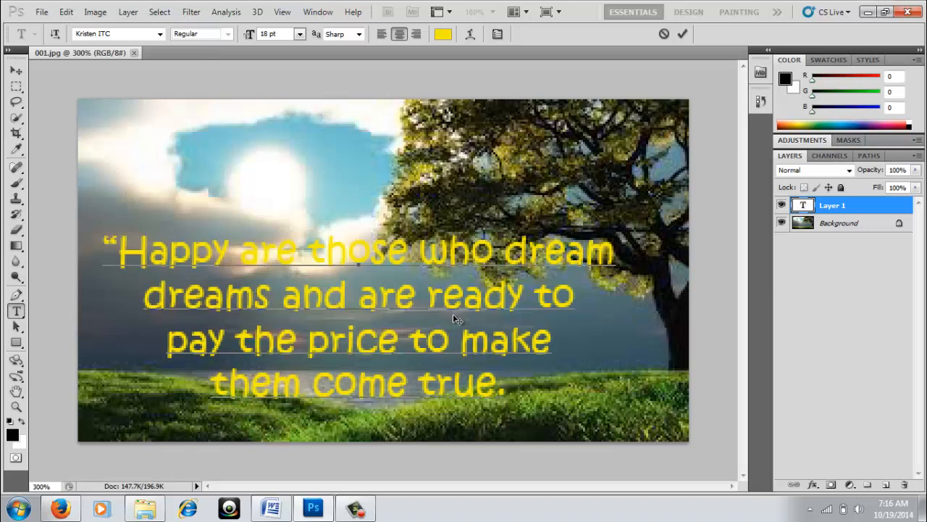
type("\"")
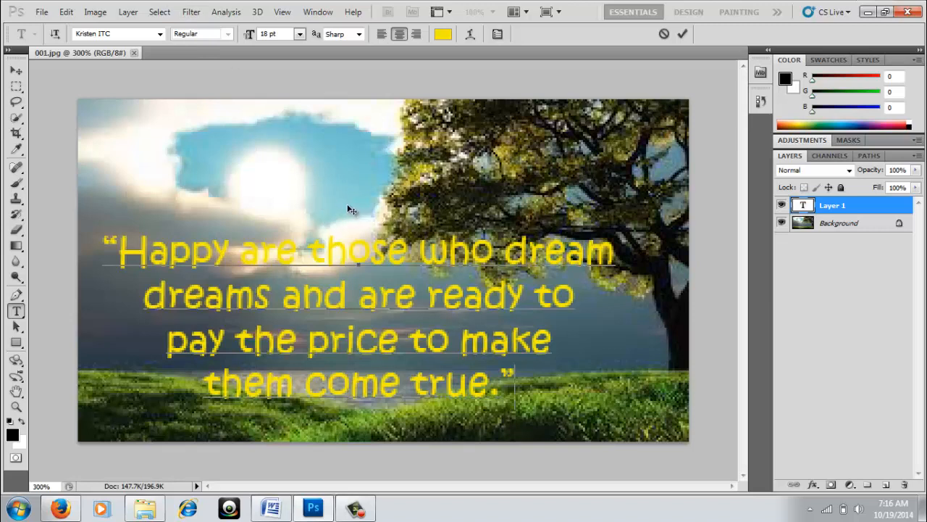
Drag the quote block up over the landscape, then select its text.
left_click_drag(344, 204, 381, 203)
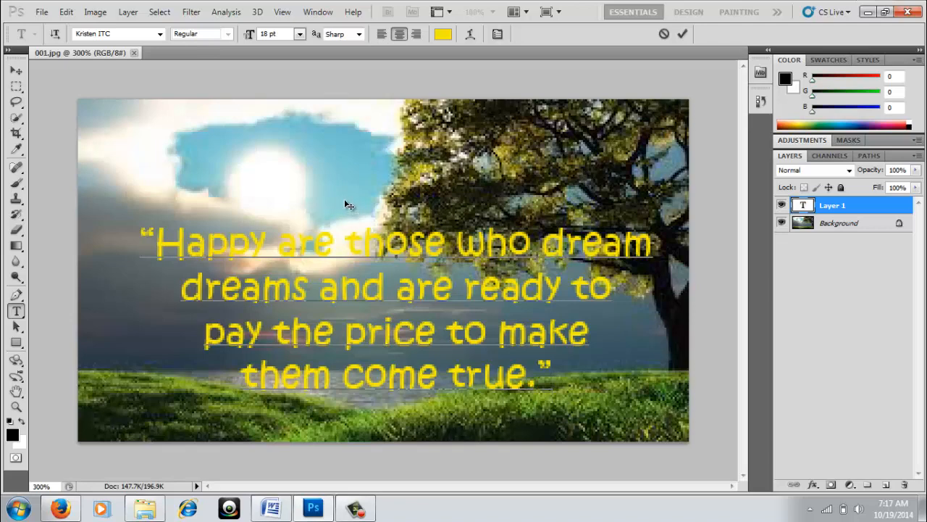
mouse_move(337, 205)
left_mouse_down()
mouse_move(344, 137)
mouse_move(333, 204)
mouse_move(322, 207)
left_mouse_up()
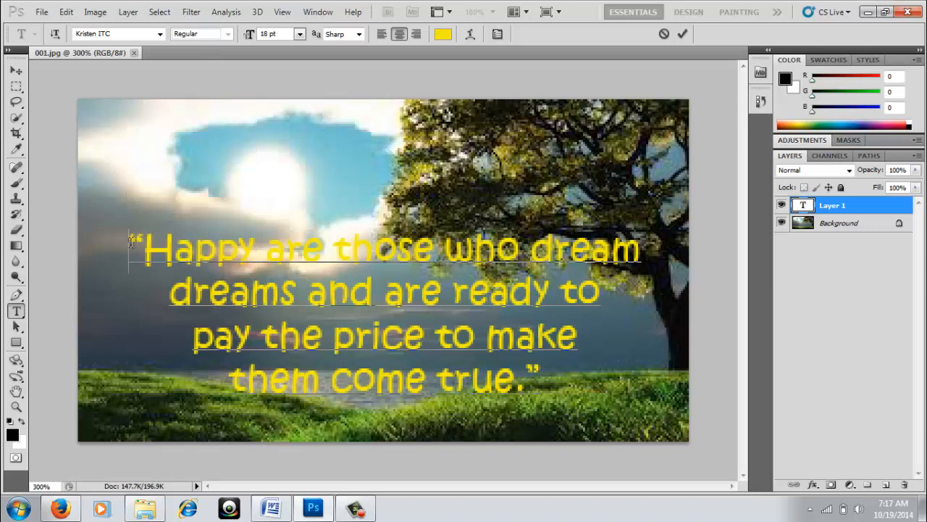
left_click_drag(129, 245, 550, 388)
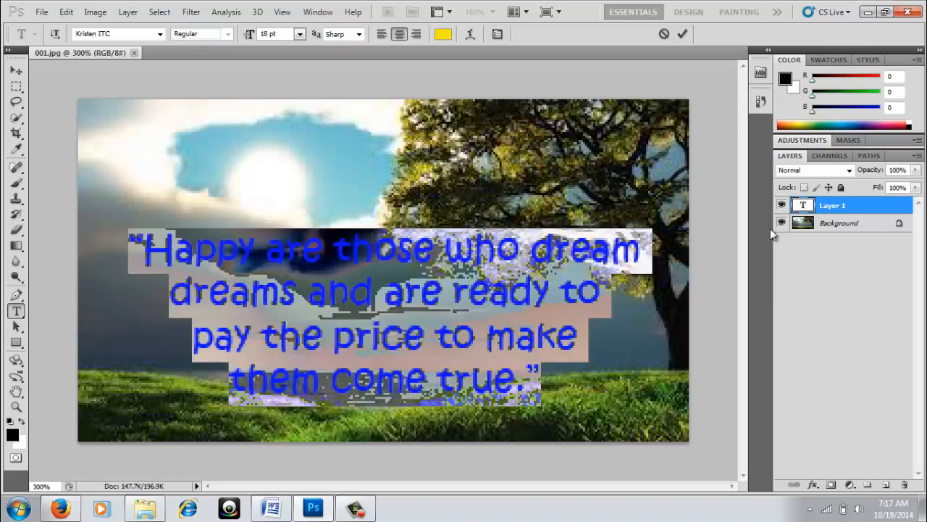
Commit the text and open Blending Options for the quote's layer.
left_click(853, 206)
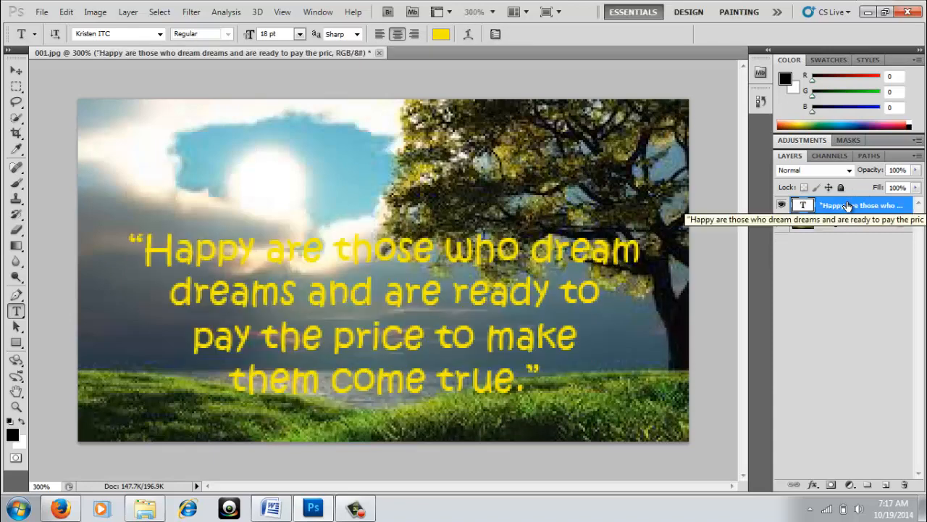
right_click(848, 207)
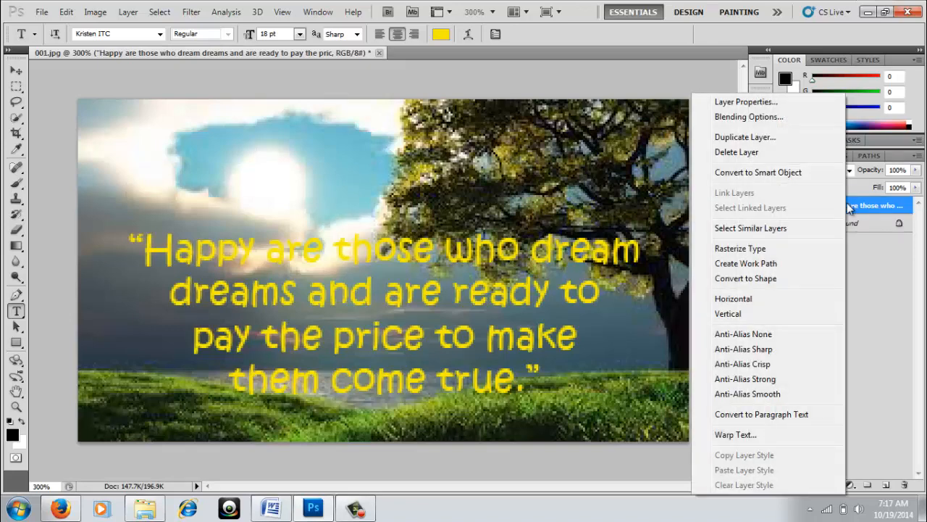
left_click(750, 116)
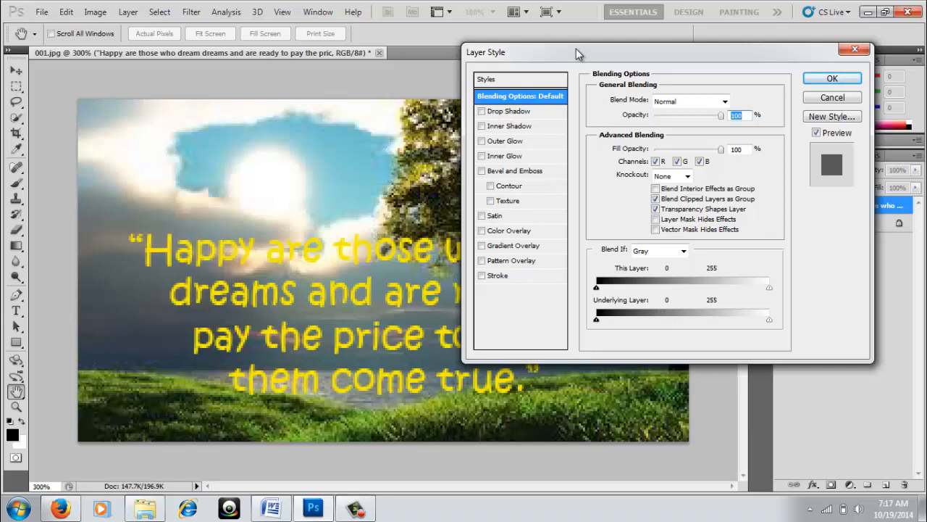
Enable a default drop shadow (Multiply, 75%, 5 px) on the quote layer.
left_click_drag(575, 51, 594, 21)
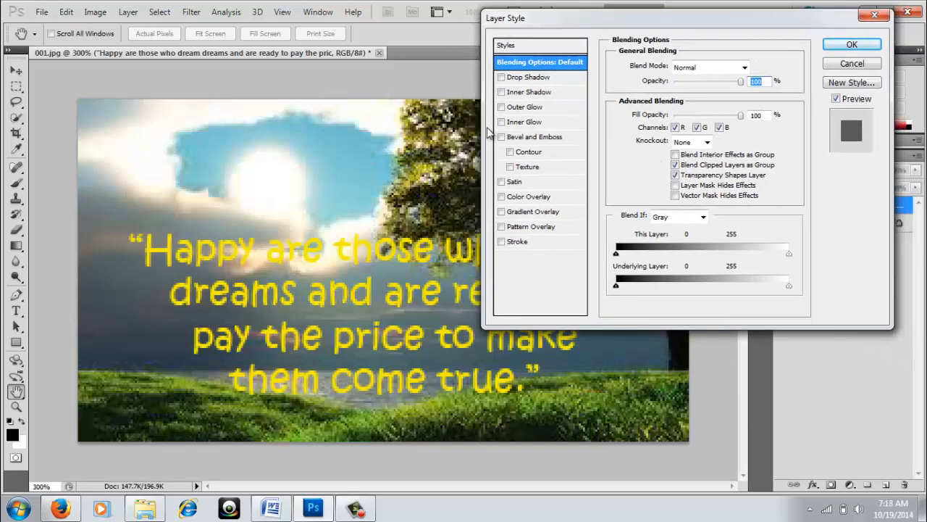
left_click(500, 78)
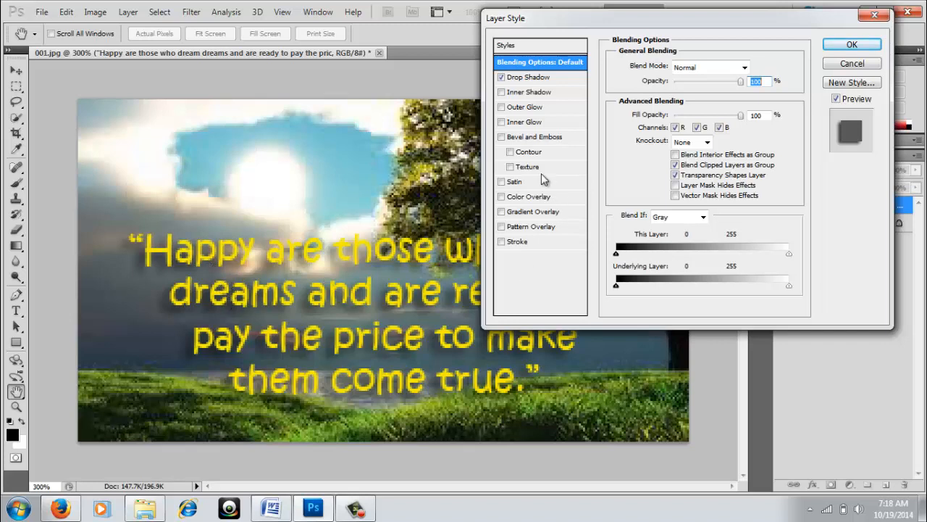
left_click(531, 84)
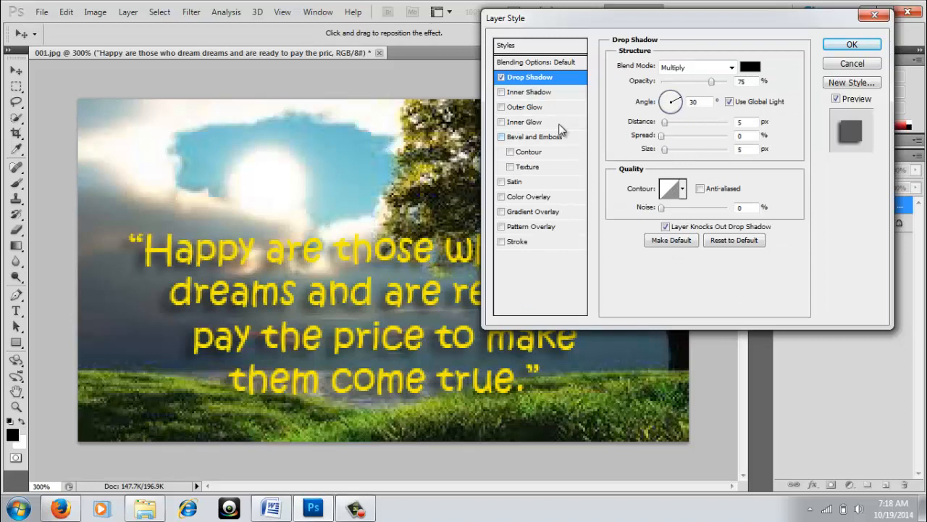
Set the drop shadow colour to faf4f4 and its opacity to 100%.
left_click(751, 68)
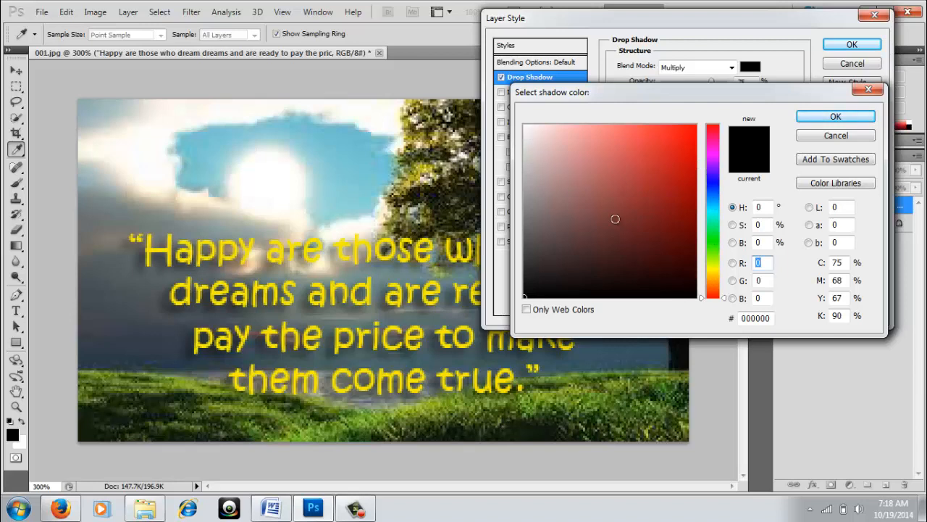
left_click(529, 128)
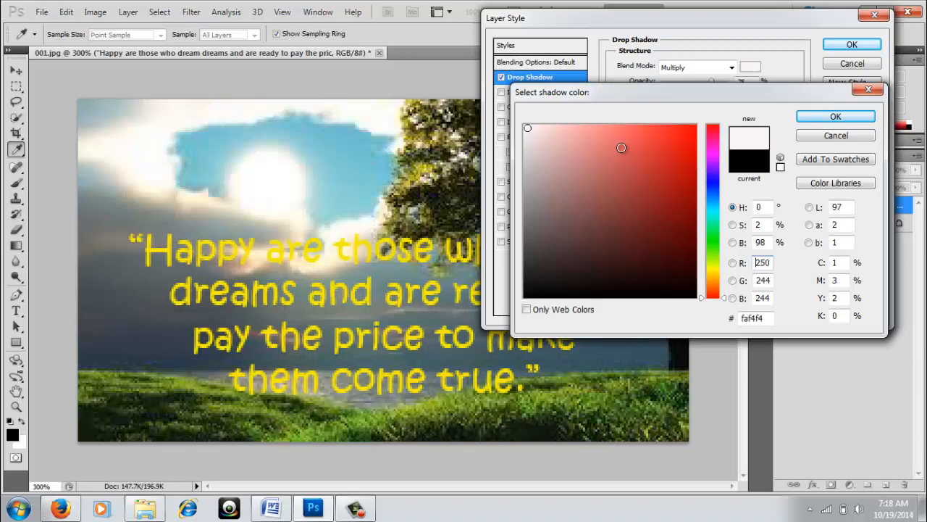
left_click(840, 116)
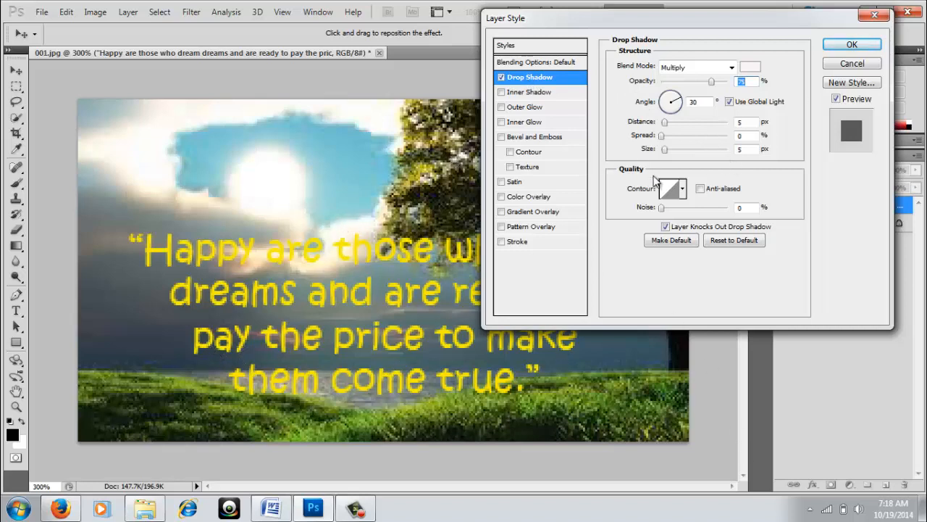
left_click_drag(711, 81, 741, 84)
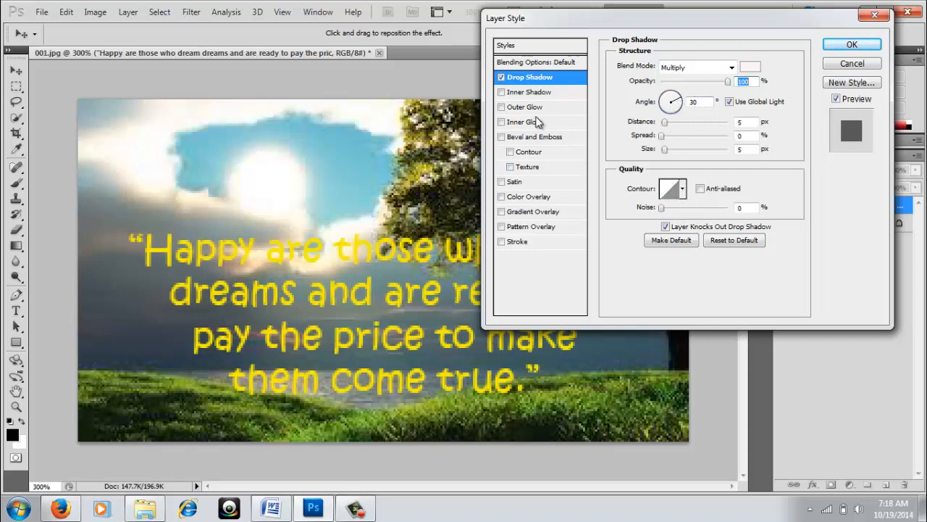
Try inner shadow, outer glow and inner glow, keeping only outer glow beside the drop shadow.
left_click(501, 93)
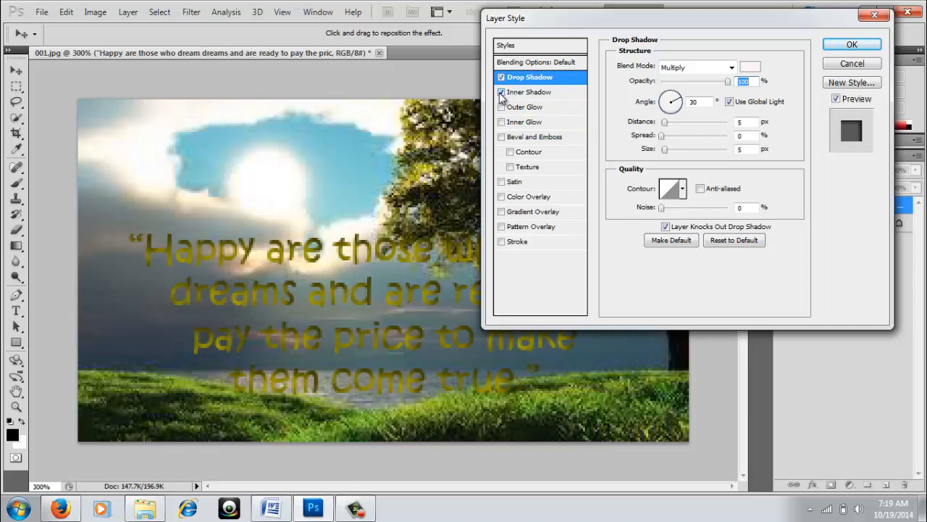
left_click(500, 93)
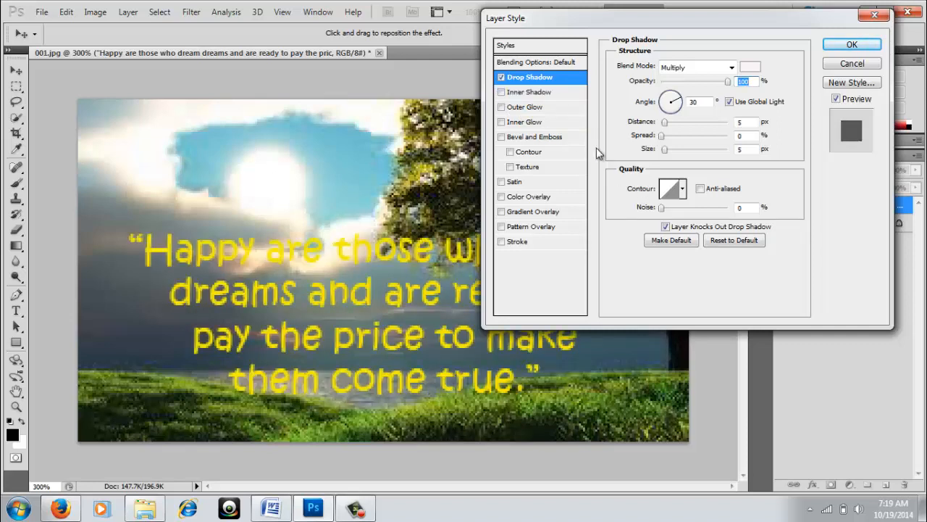
left_click(501, 108)
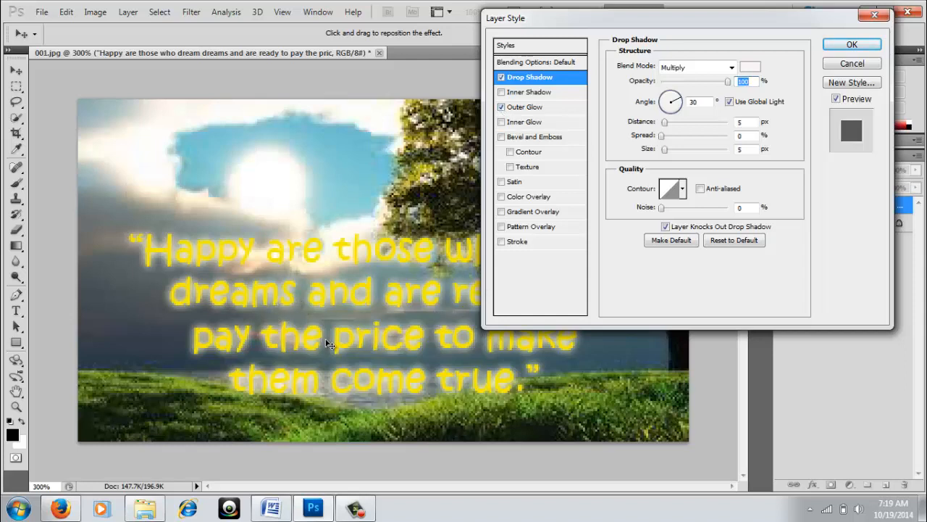
left_click(500, 107)
left_click(501, 107)
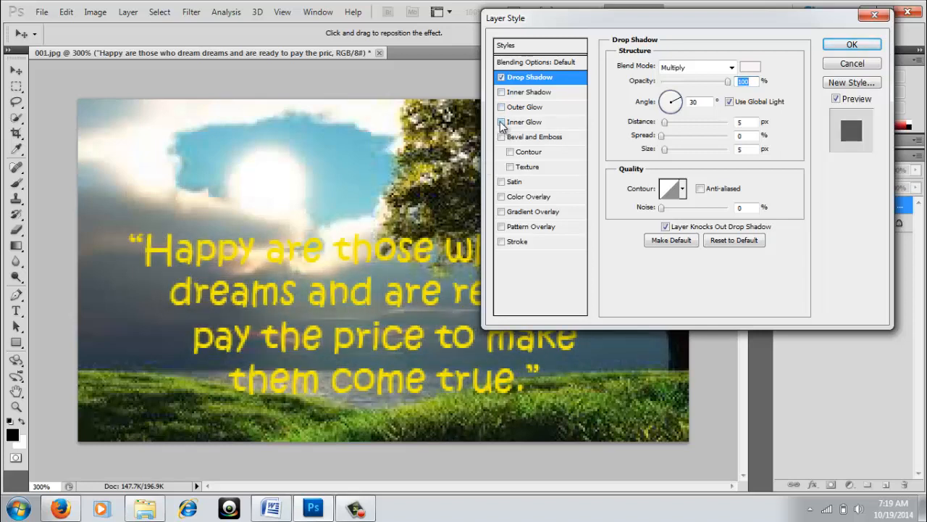
left_click(501, 122)
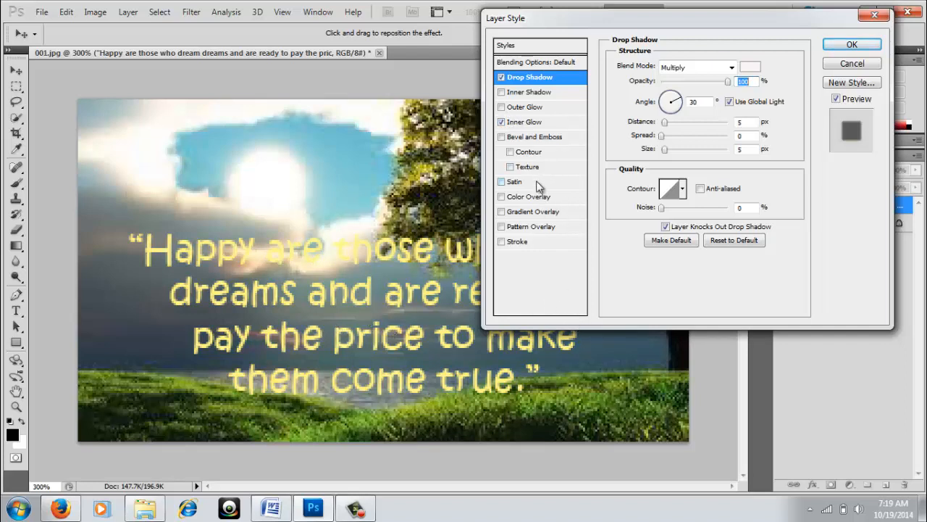
left_click(501, 122)
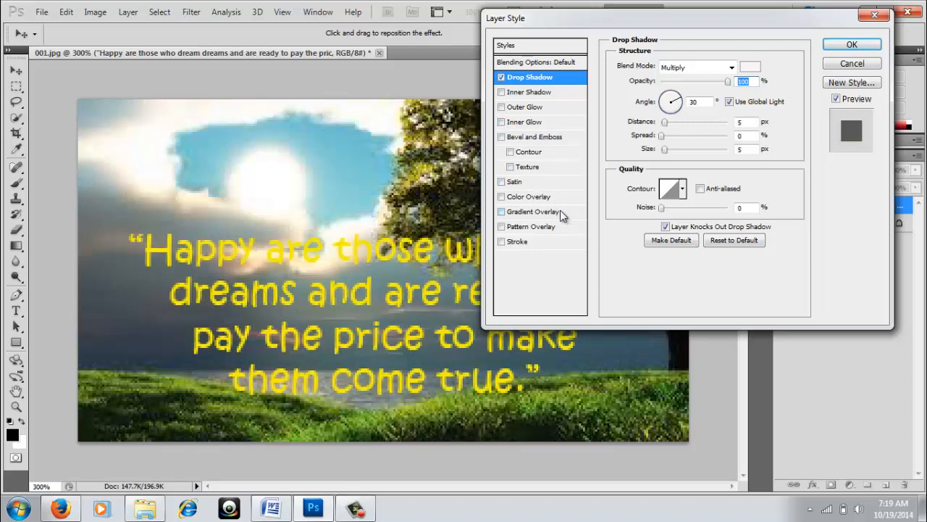
left_click(501, 108)
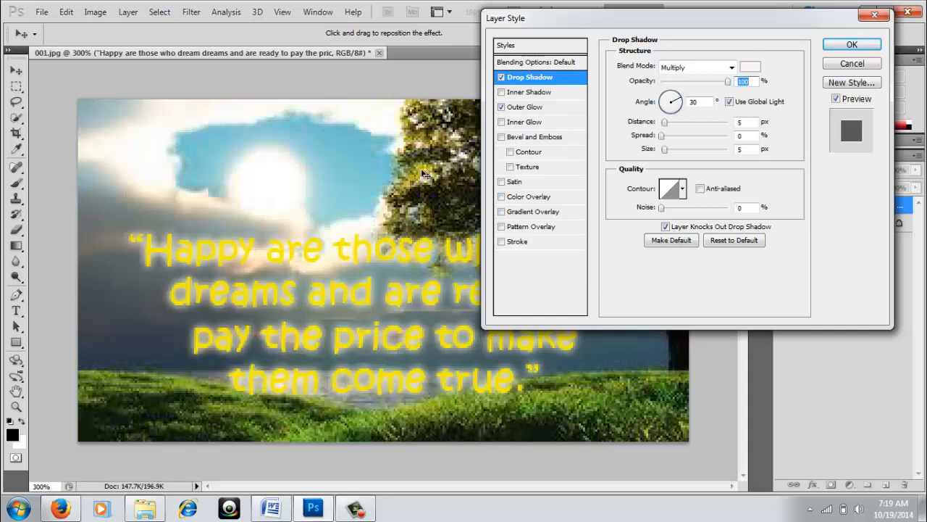
Set the outer glow colour to near-white f9f9f5.
left_click(528, 107)
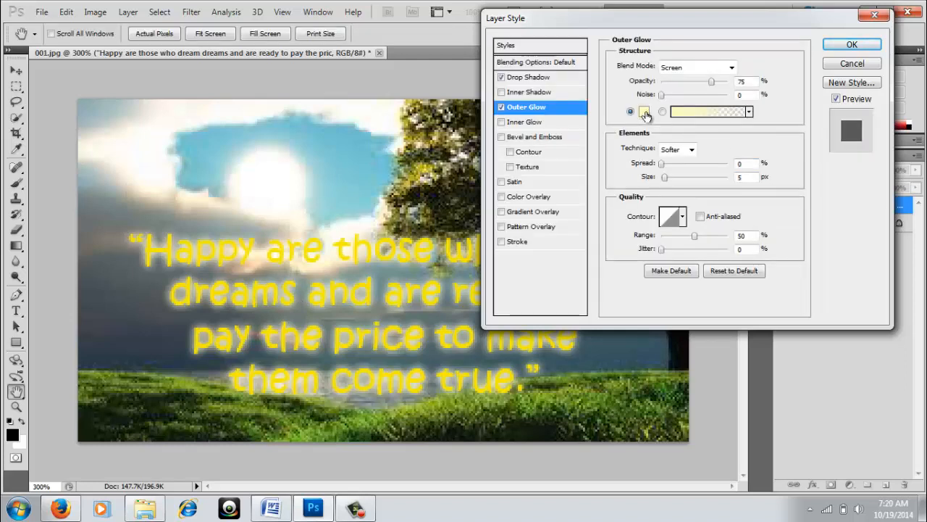
left_click(643, 112)
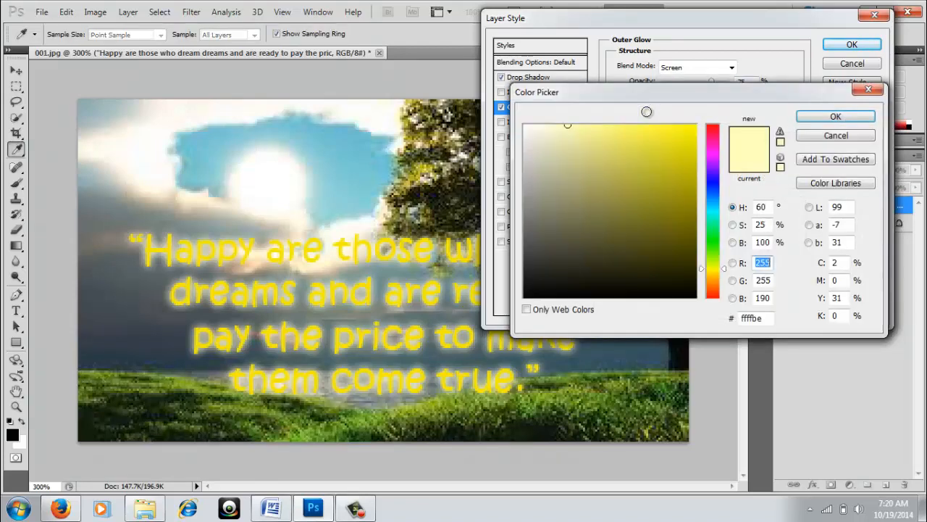
left_click(527, 128)
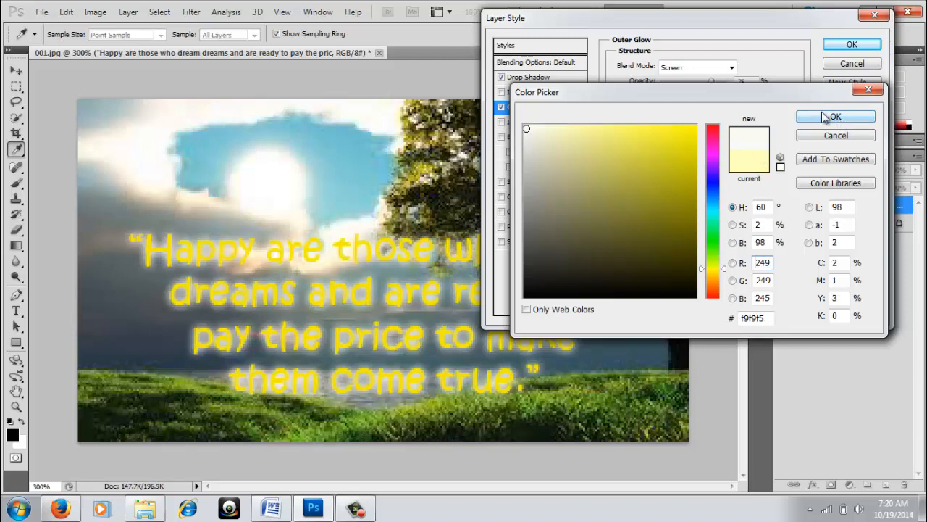
left_click(825, 116)
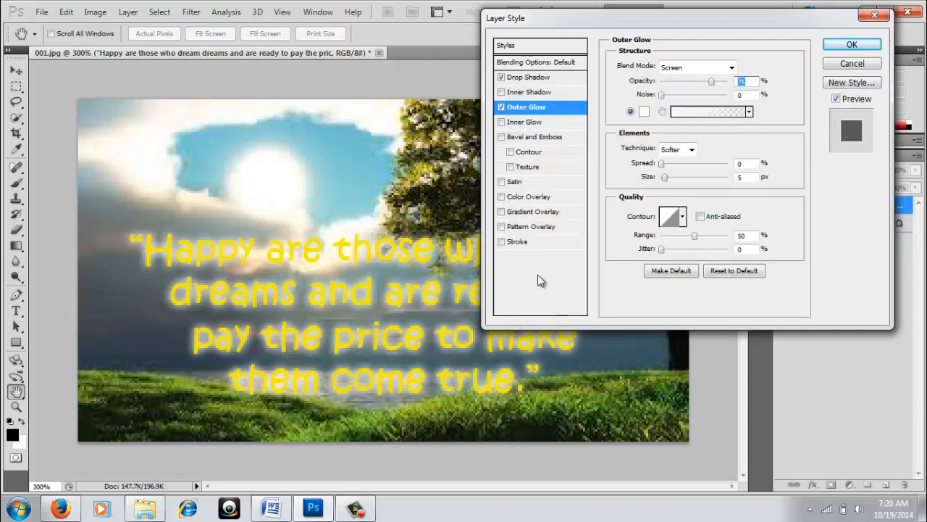
Switch the outer glow off, leaving the quote with only its drop shadow.
left_click(501, 107)
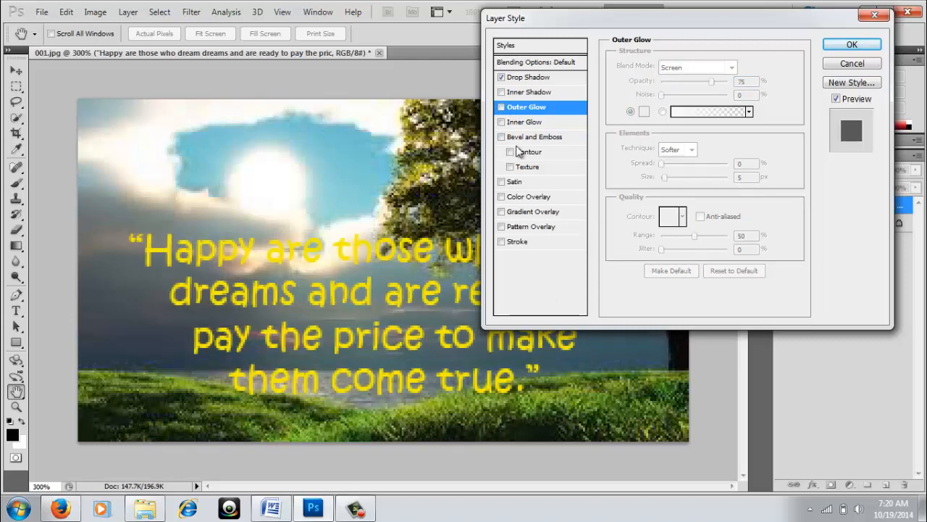
left_click(501, 107)
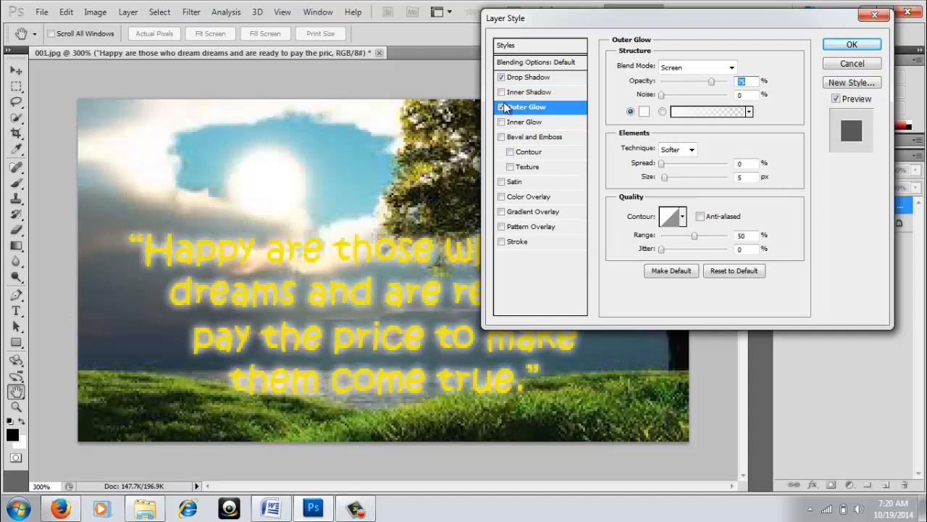
left_click(501, 107)
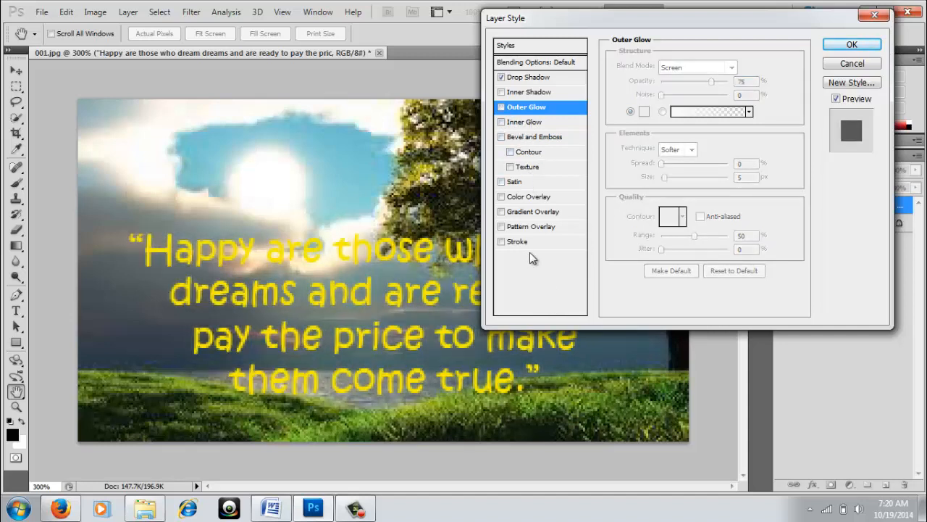
left_click(501, 137)
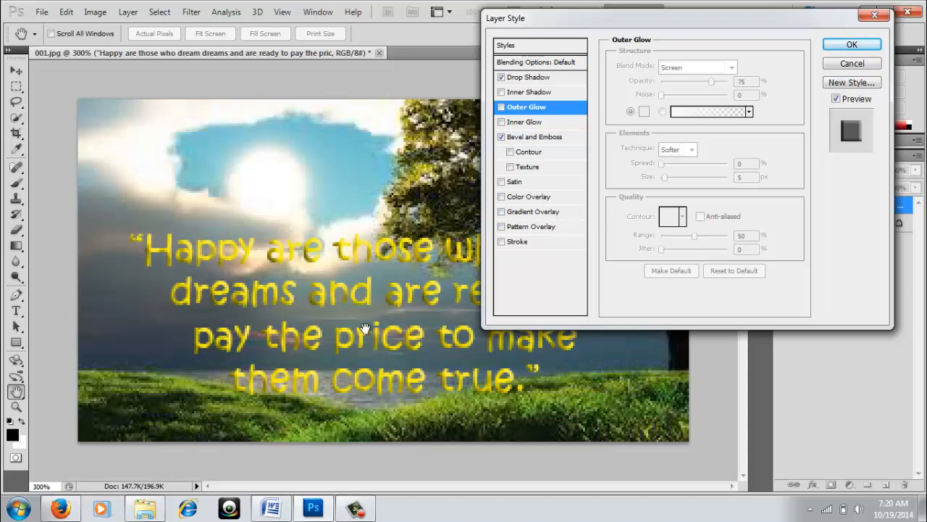
left_click(510, 152)
left_click(510, 167)
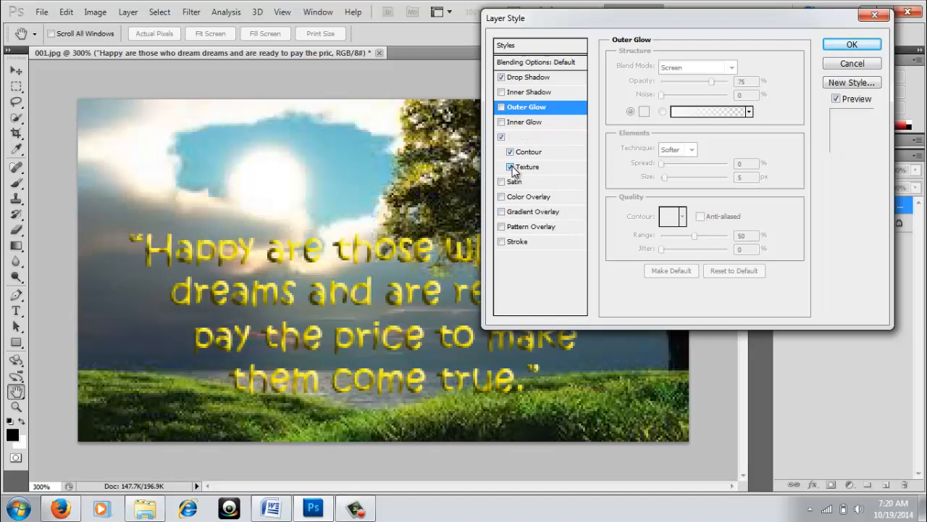
left_click(511, 166)
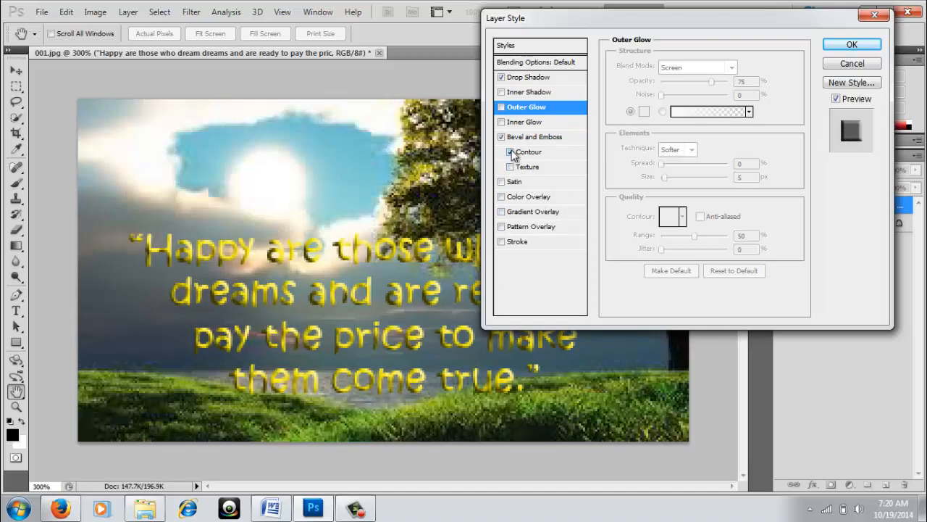
left_click(510, 151)
left_click(500, 136)
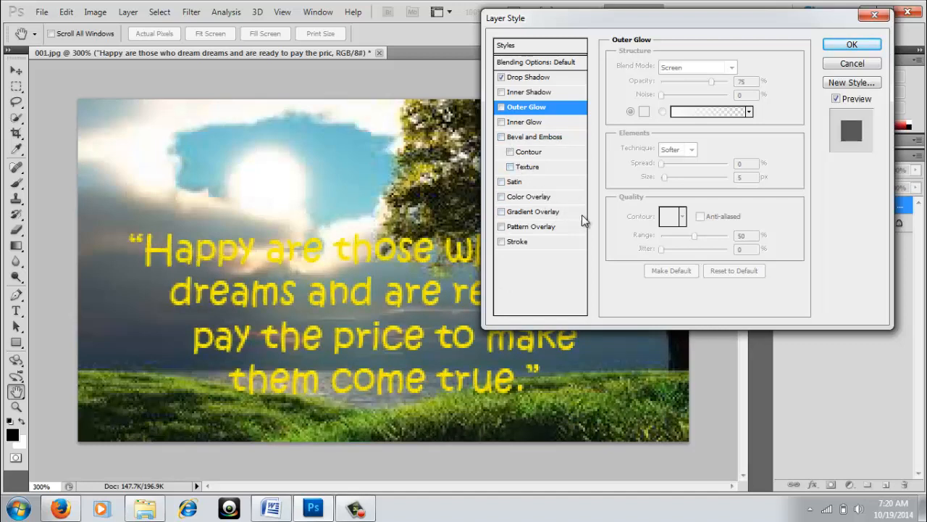
left_click(501, 182)
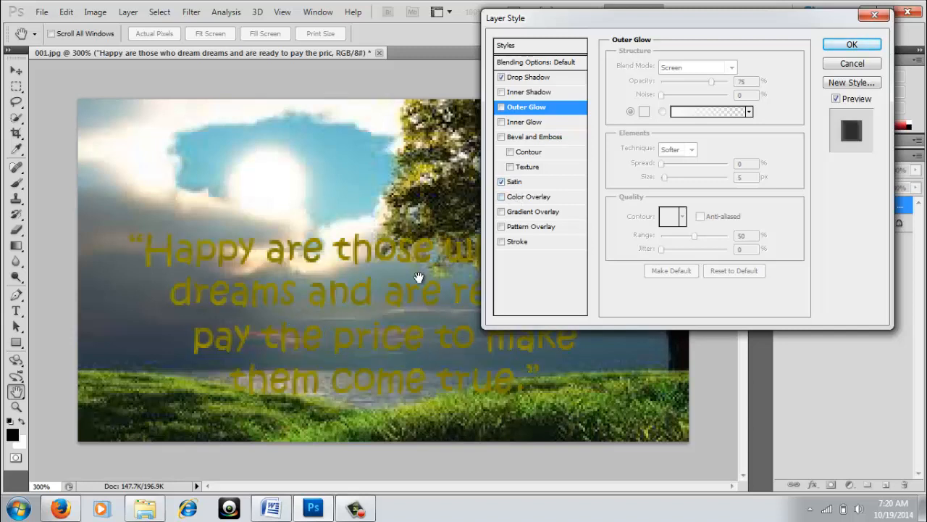
left_click(501, 182)
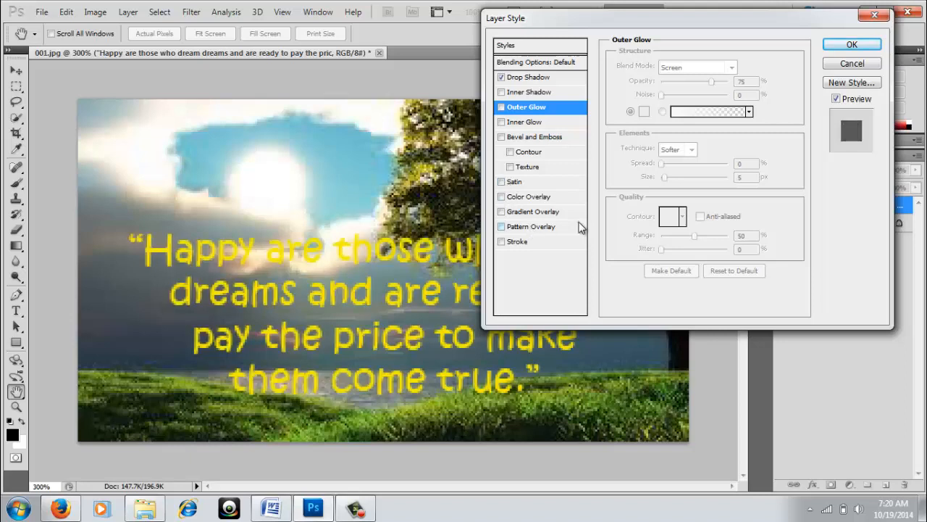
left_click(500, 197)
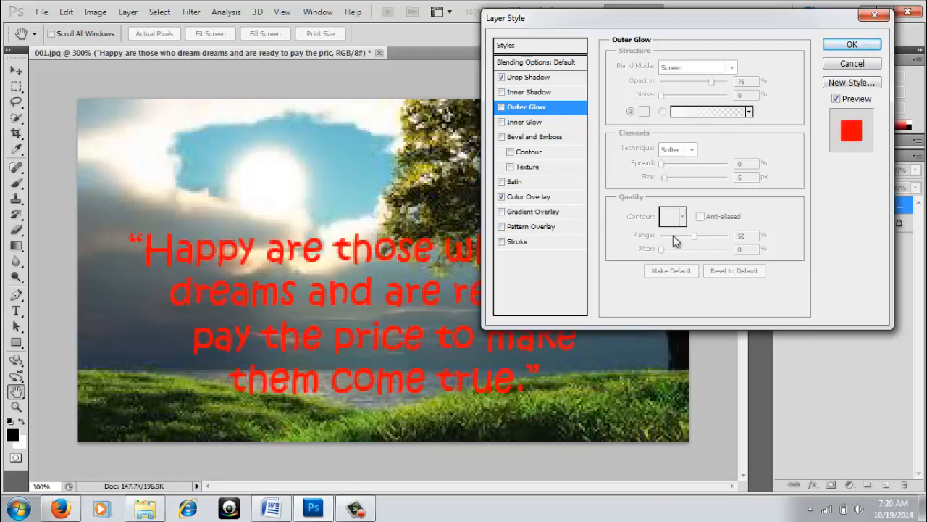
left_click(536, 198)
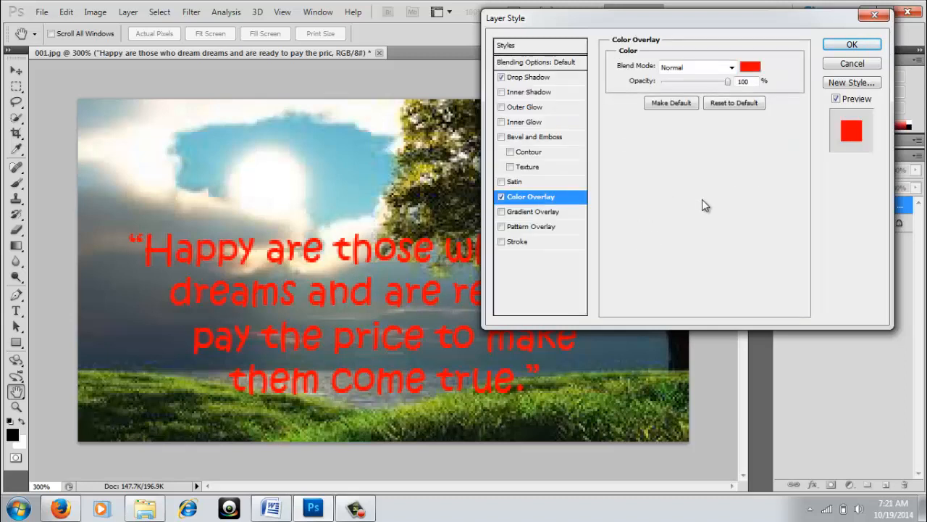
left_click(502, 197)
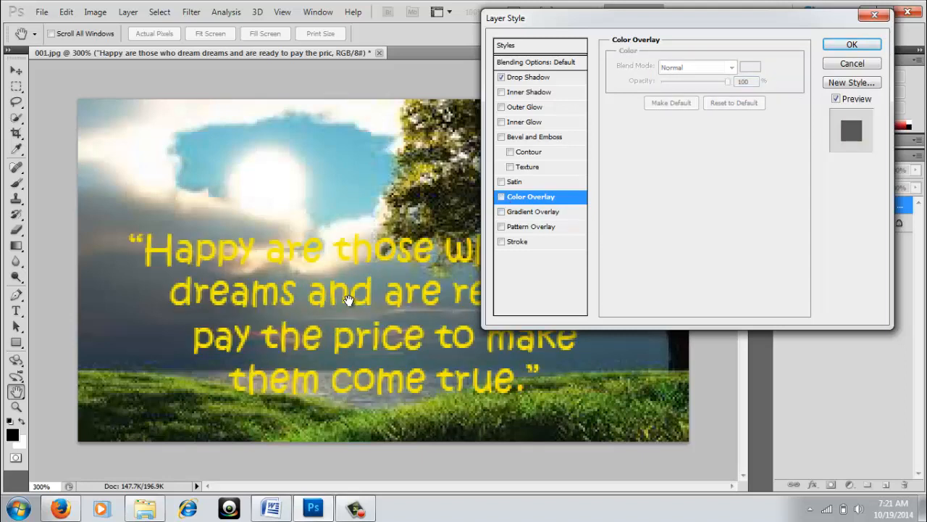
Try a grey preset gradient overlay on the quote, then remove it.
left_click(501, 211)
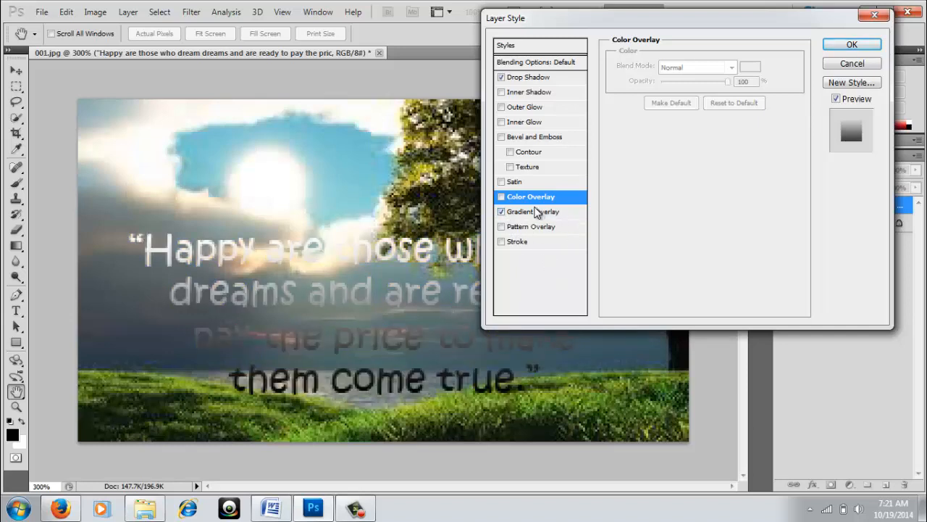
left_click(542, 212)
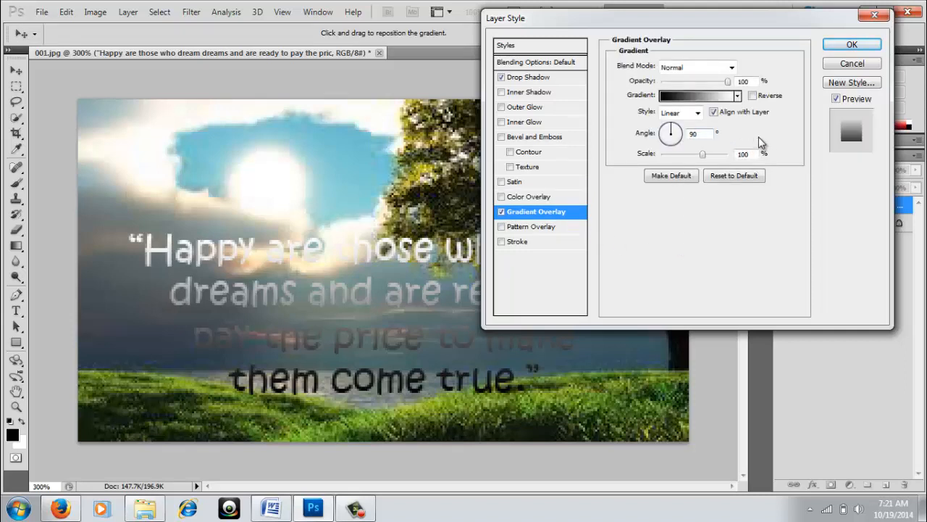
left_click(737, 97)
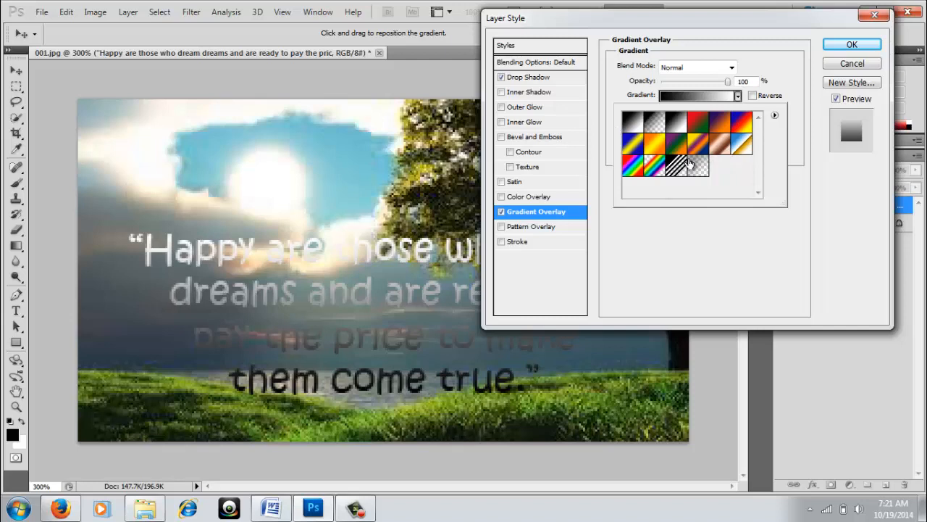
left_click(500, 213)
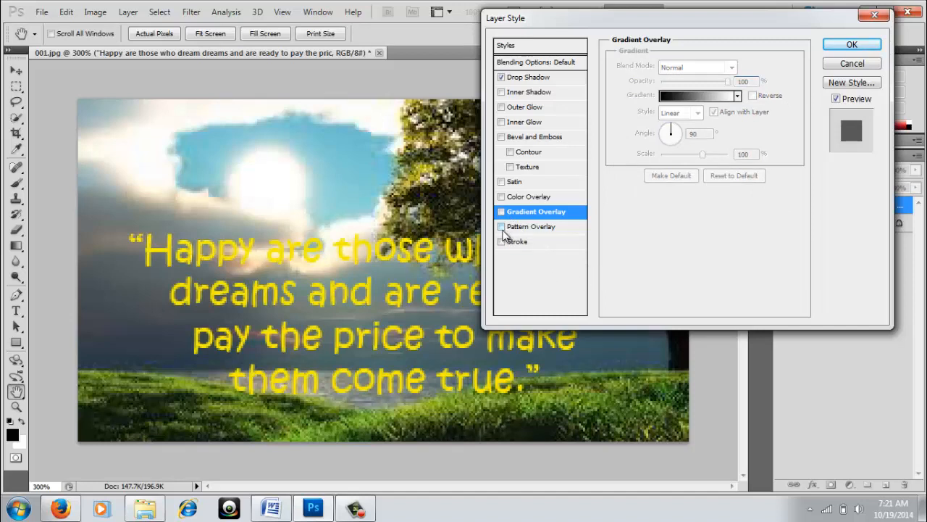
Try a pattern overlay on the quote, then remove it.
left_click(501, 226)
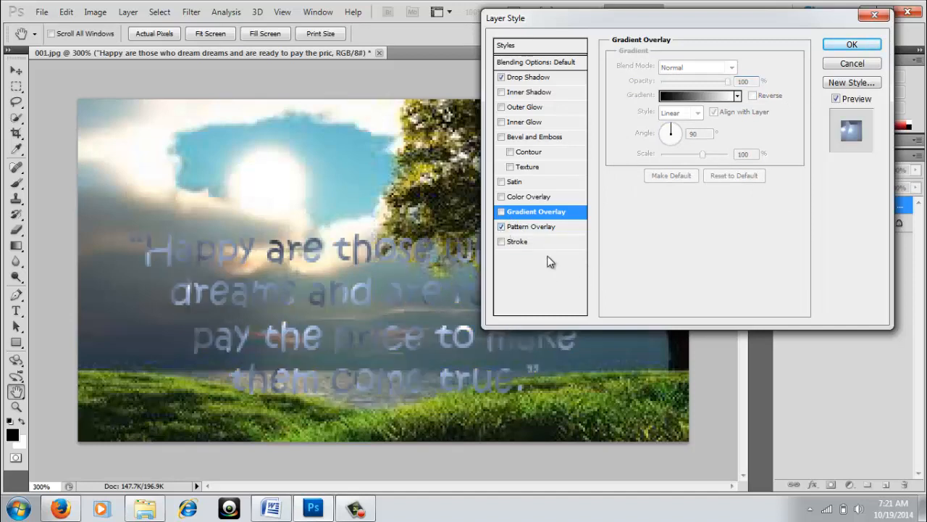
left_click(524, 227)
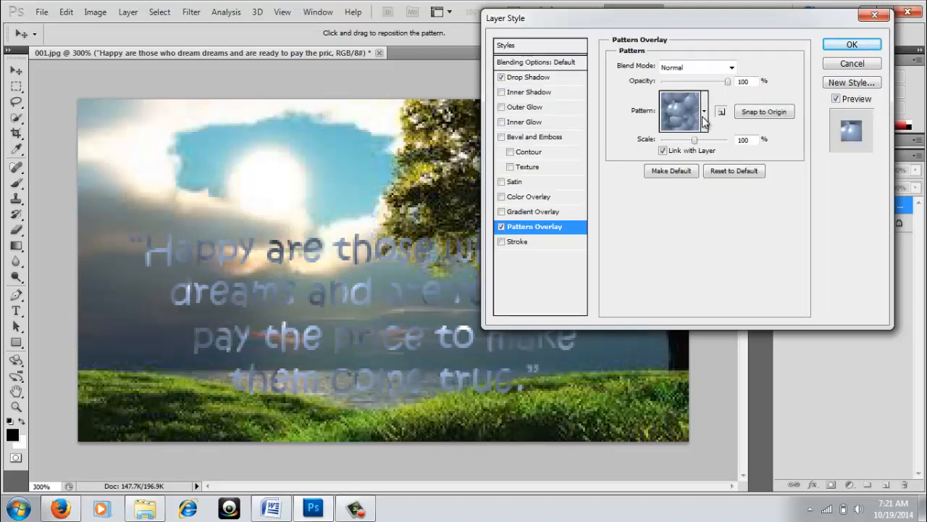
left_click(704, 112)
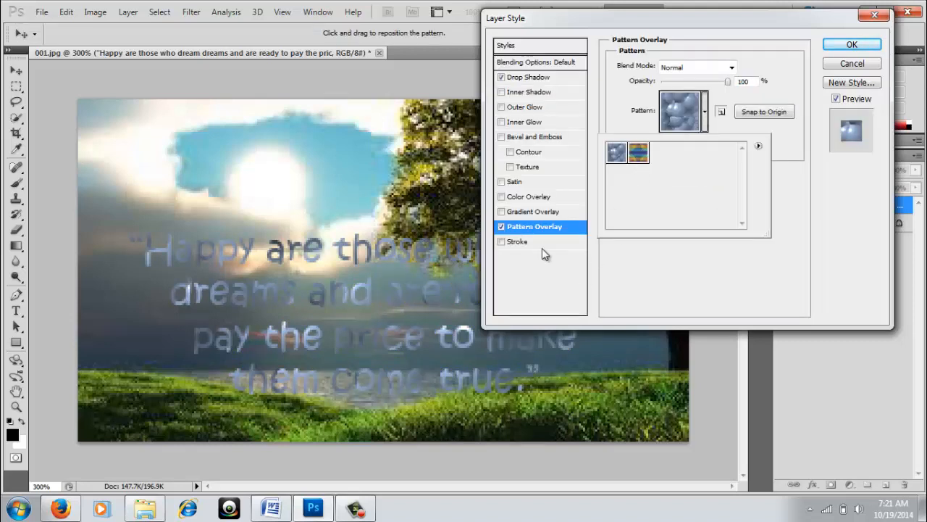
left_click(501, 228)
left_click(500, 228)
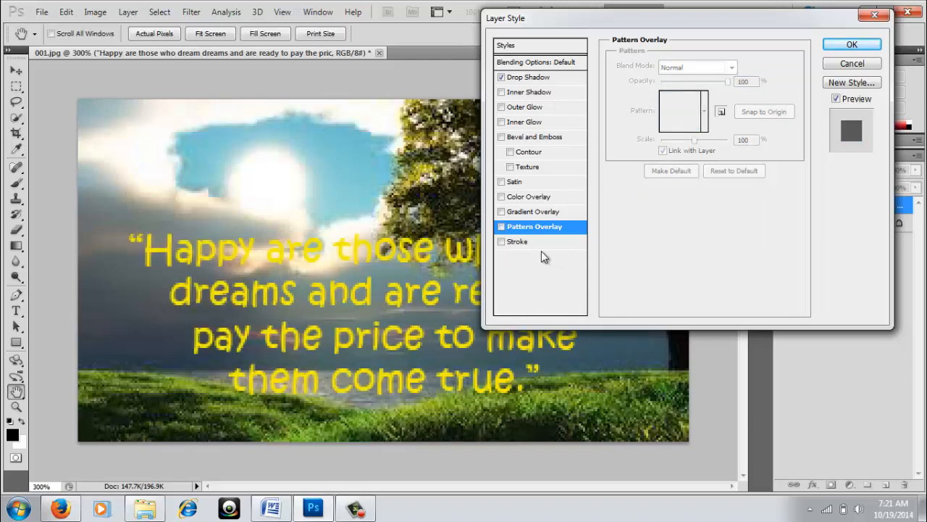
Add a thin 1 px near-black stroke outline around the quote.
left_click(502, 242)
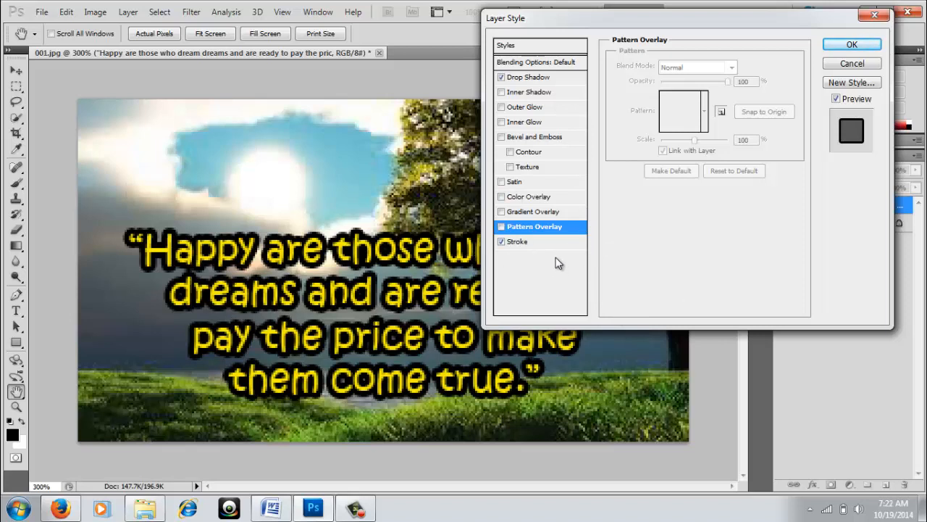
left_click(518, 242)
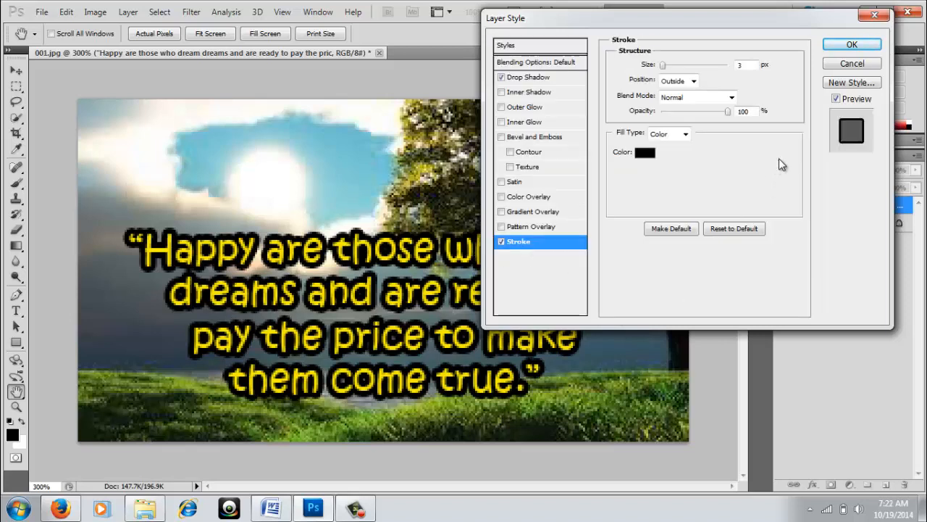
left_click(644, 155)
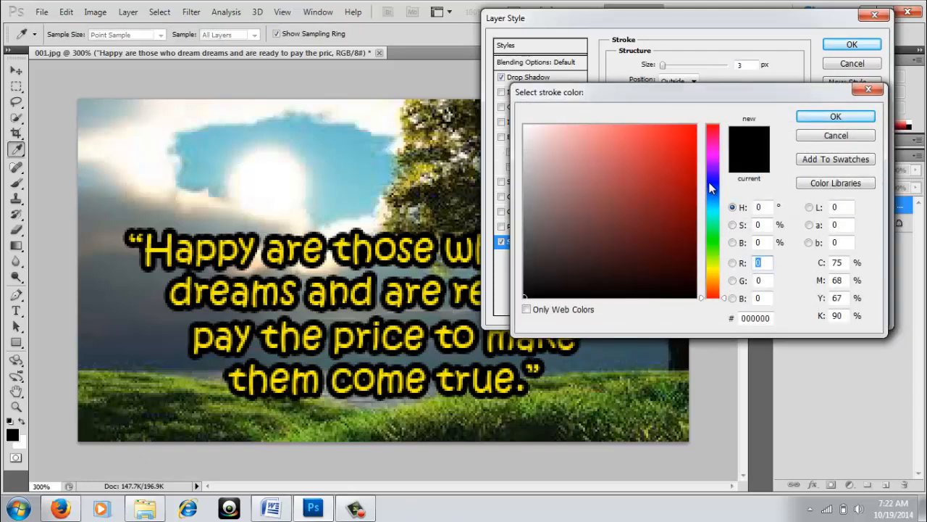
left_click(711, 181)
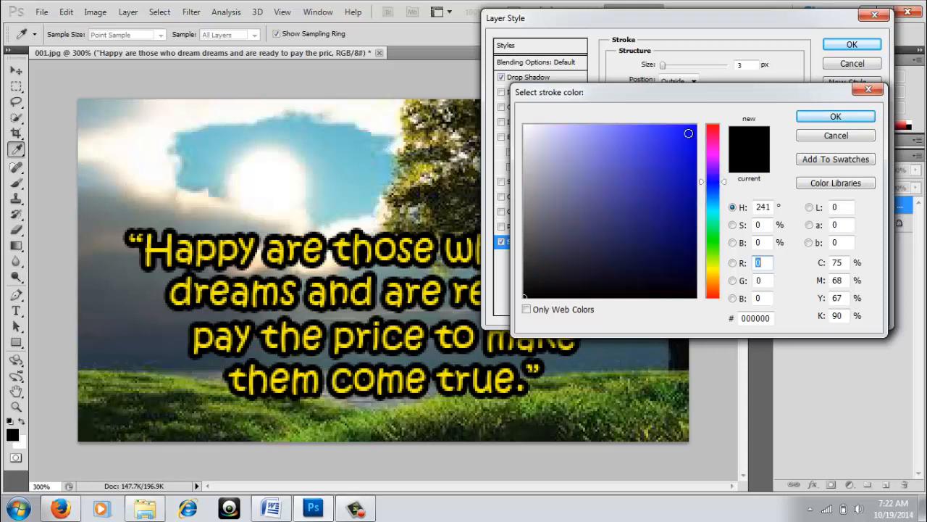
left_click(688, 133)
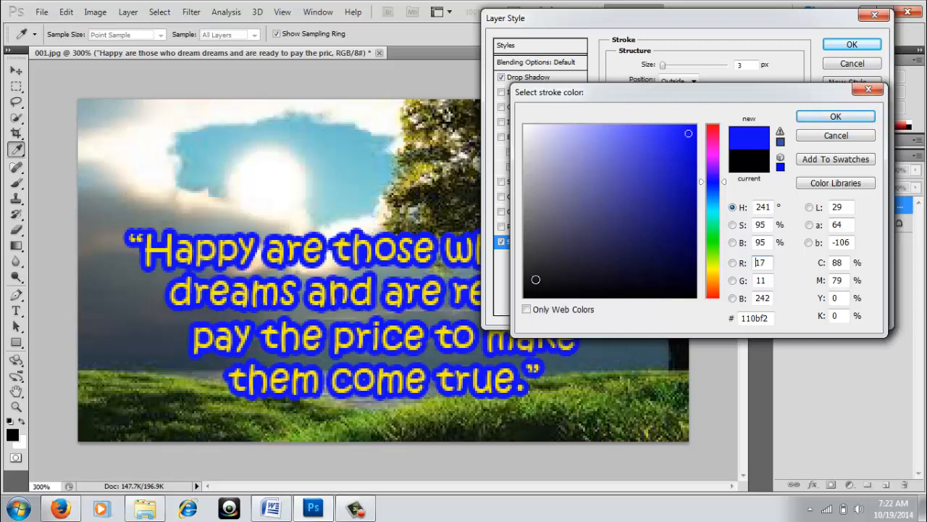
left_click(528, 292)
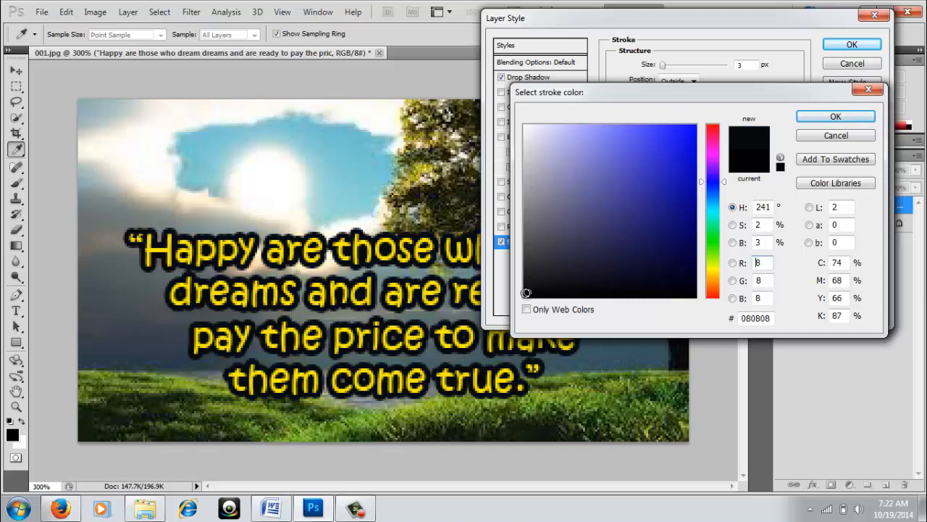
left_click(526, 293)
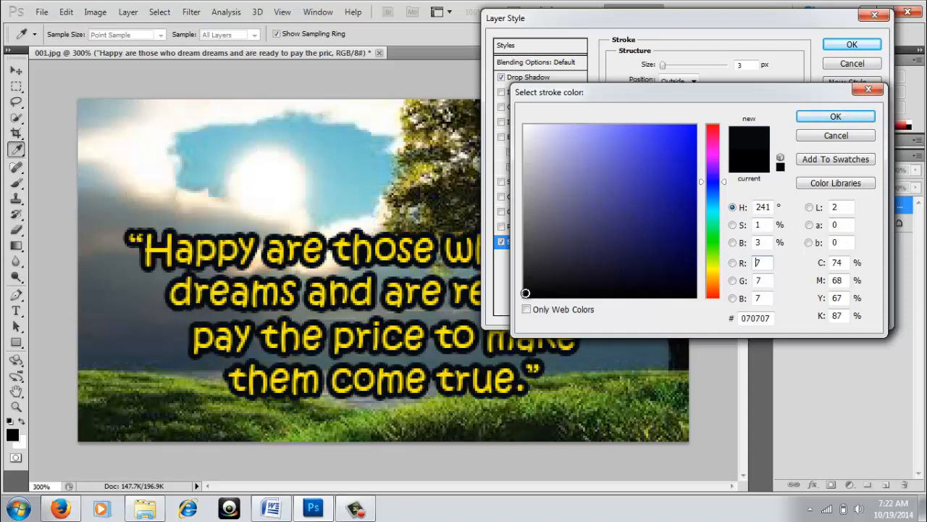
left_click(826, 118)
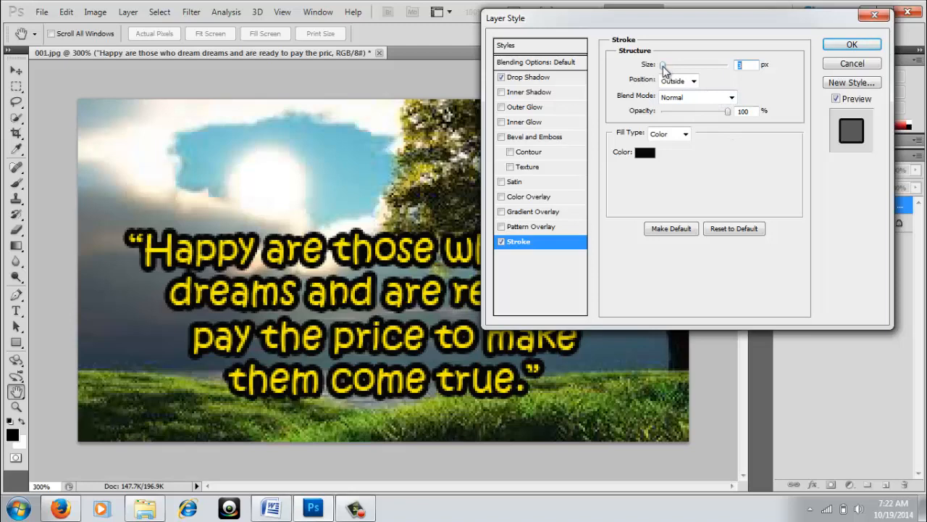
left_click_drag(664, 69, 654, 70)
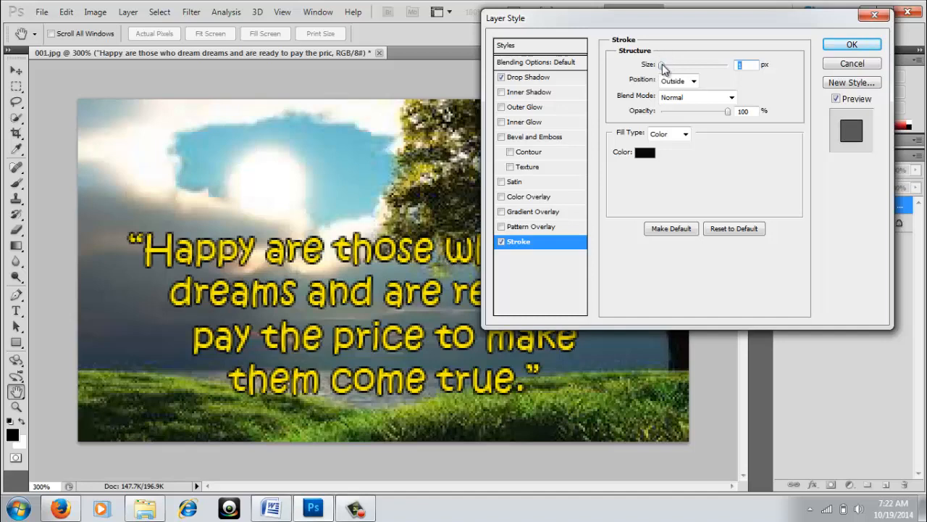
left_click_drag(663, 66, 661, 65)
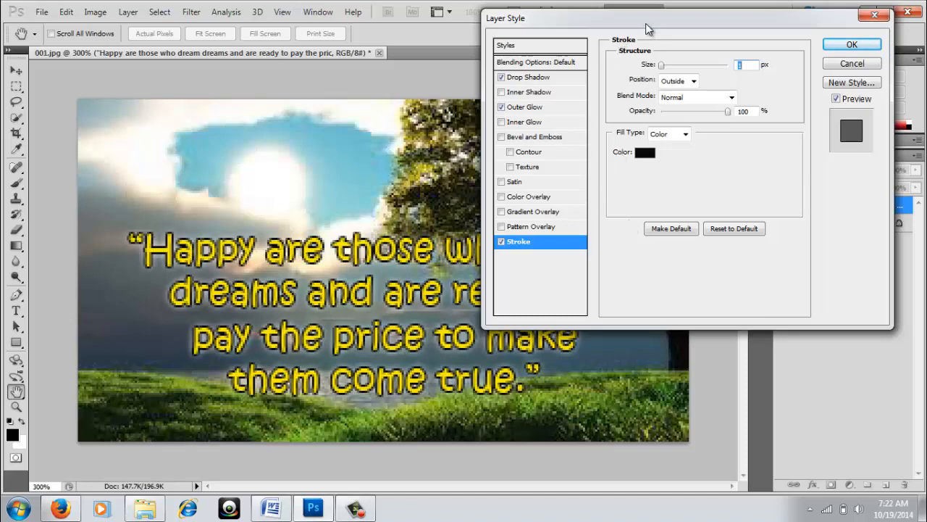
Move the Layer Style dialog off the quote and enable Bevel and Emboss.
left_click_drag(646, 23, 741, 20)
left_click_drag(708, 27, 698, 30)
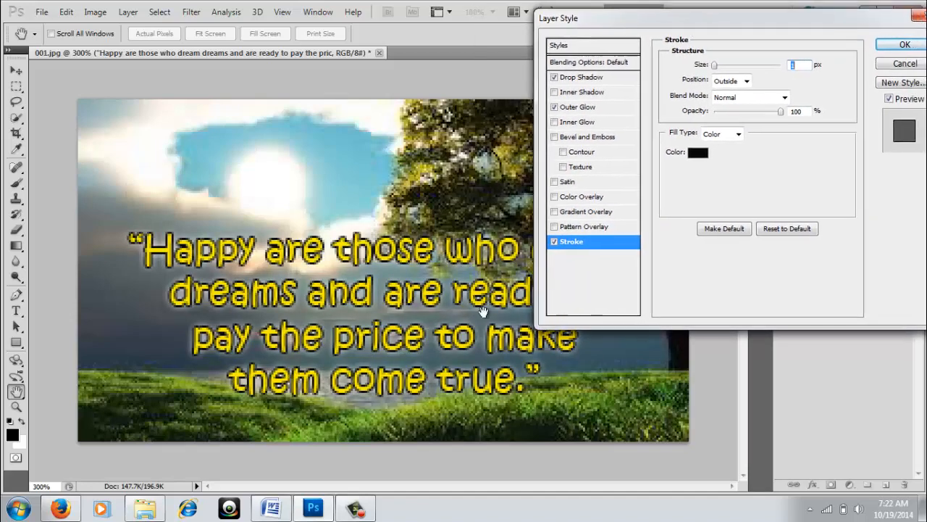
left_click(553, 136)
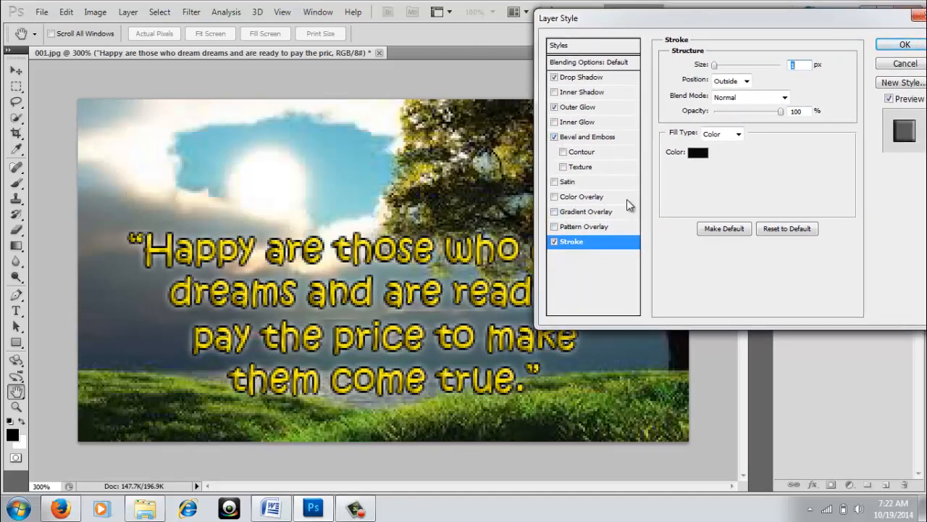
Set the bevel technique to Chisel Soft after trying Pillow Emboss and Chisel Hard.
left_click(564, 153)
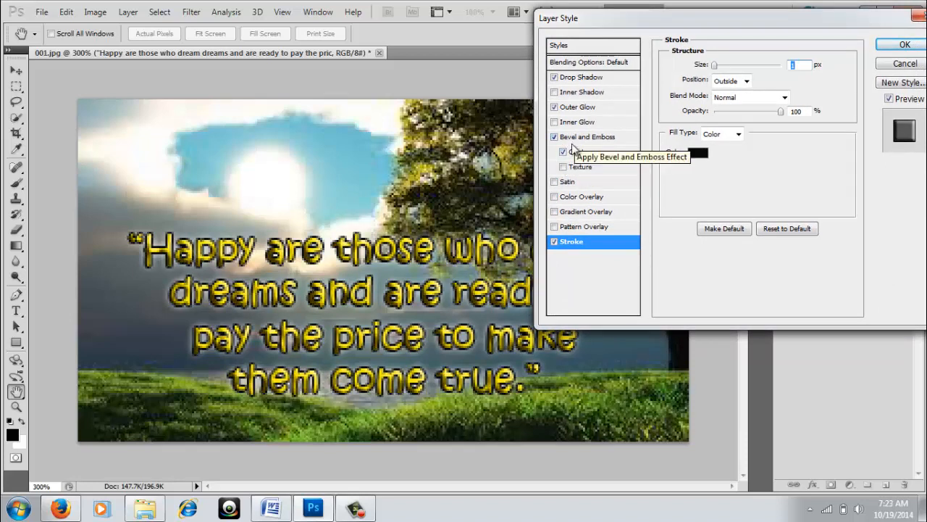
left_click(563, 152)
left_click(586, 138)
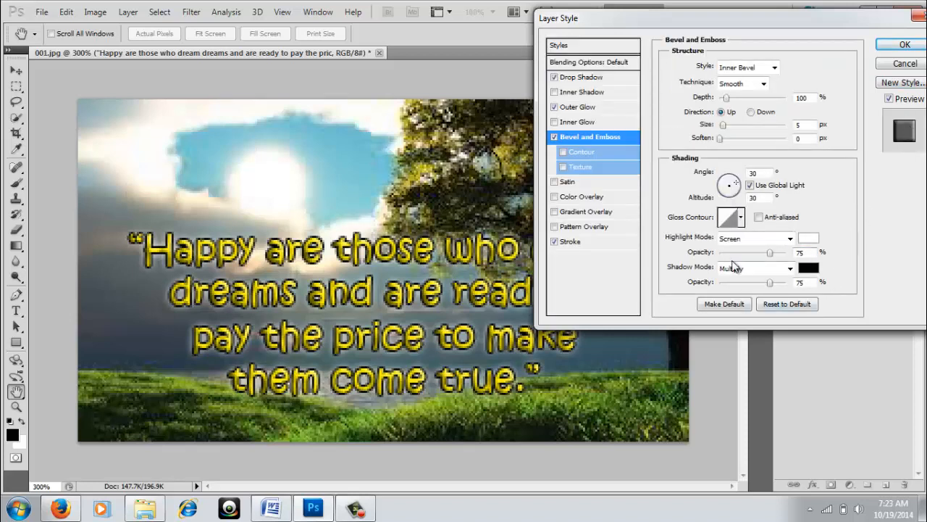
left_click(774, 68)
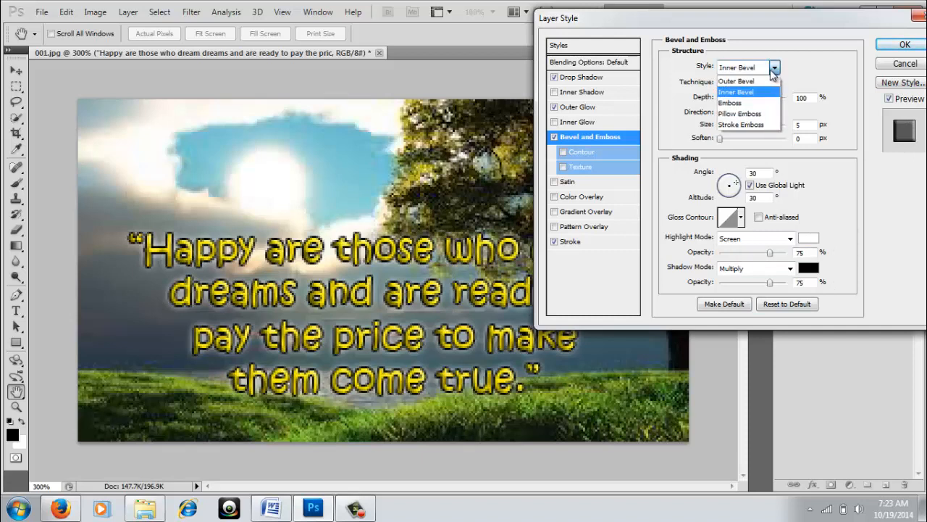
left_click(754, 115)
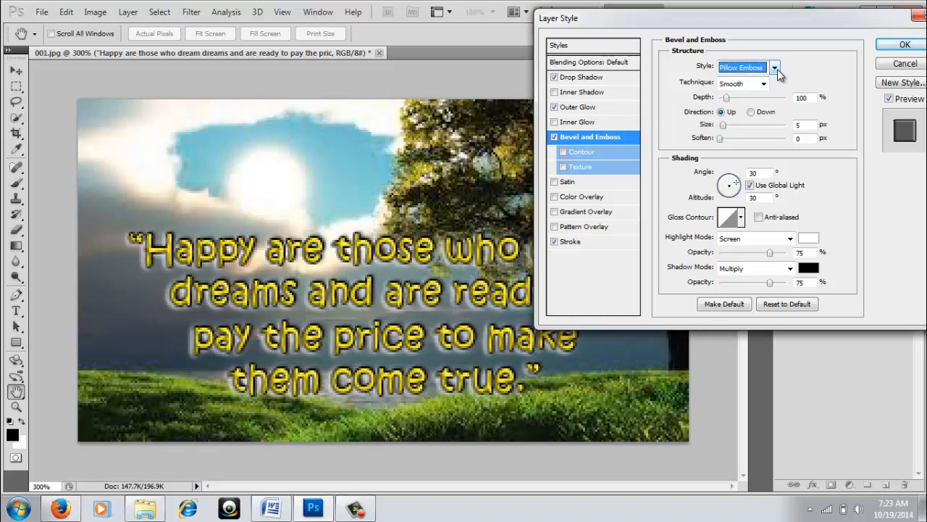
left_click(764, 86)
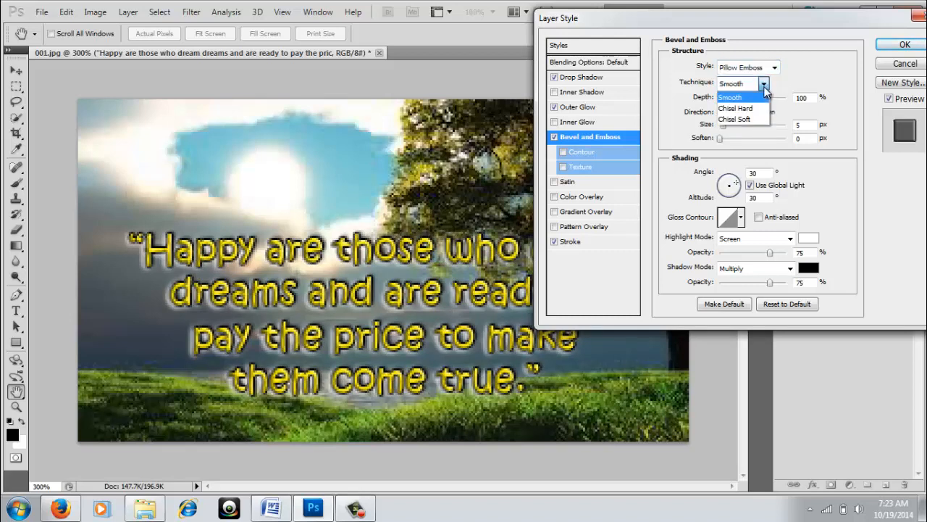
left_click(746, 109)
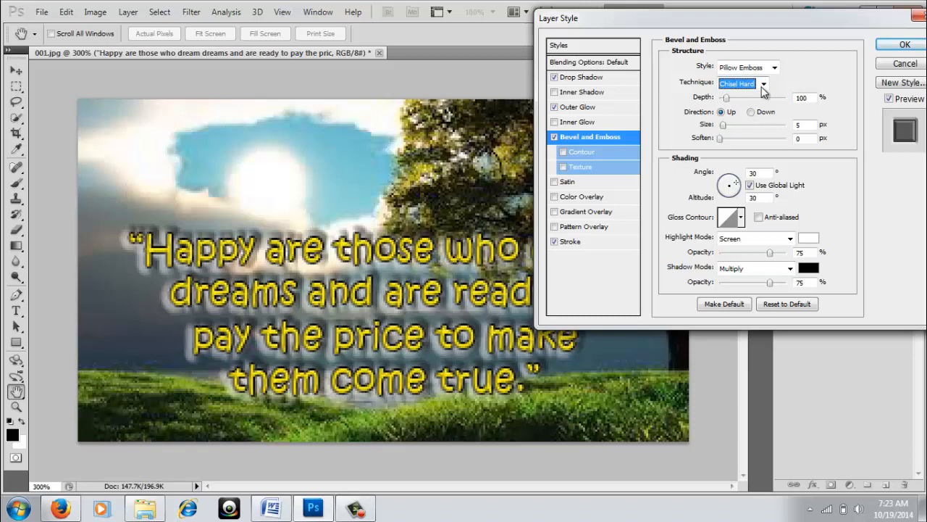
left_click(763, 85)
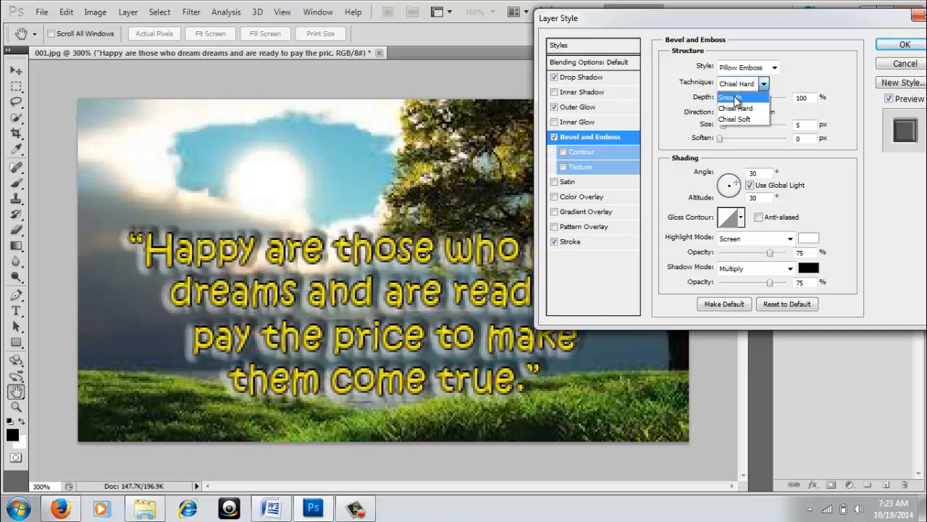
left_click(738, 118)
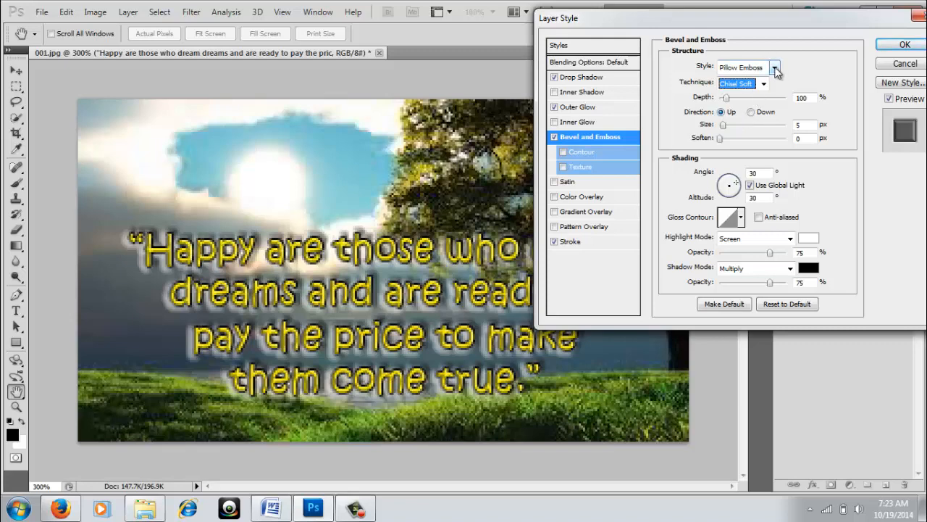
Set the bevel style to Outer Bevel after trying Stroke Emboss.
left_click(774, 68)
left_click(751, 126)
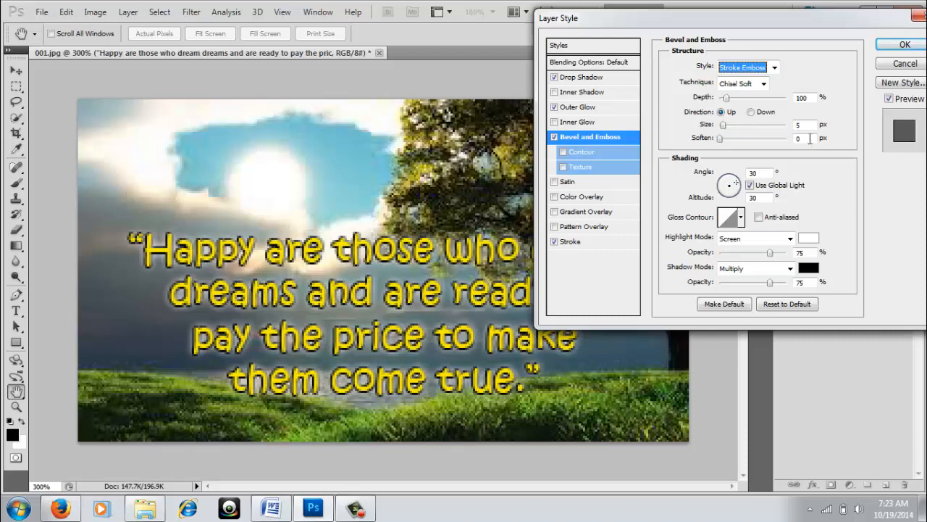
left_click(775, 67)
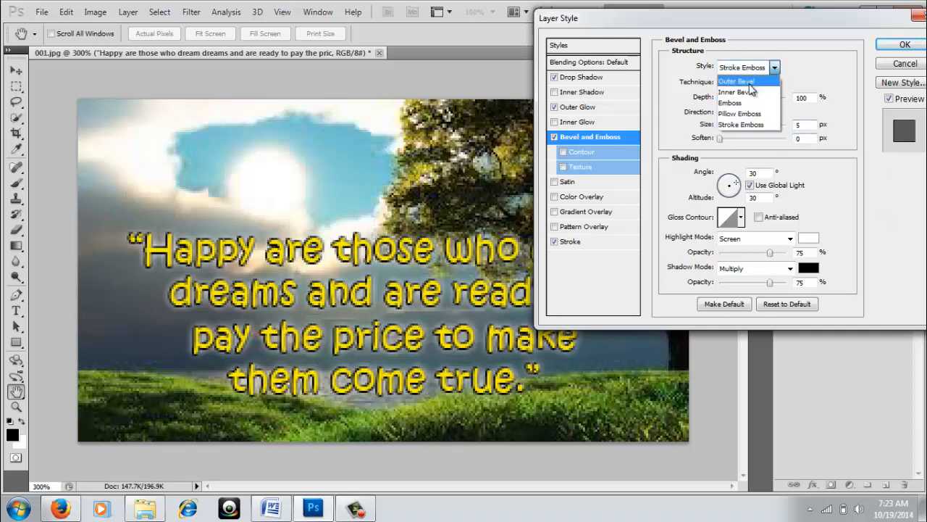
left_click(751, 84)
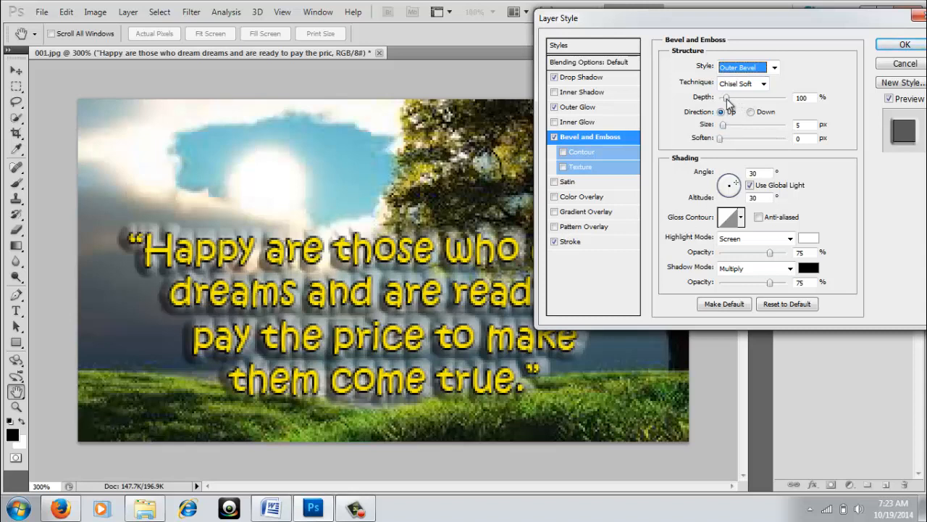
Make the bevel a shallow Emboss with reduced depth and add a Satin effect.
mouse_move(726, 99)
left_mouse_down()
mouse_move(747, 99)
mouse_move(734, 99)
left_mouse_up()
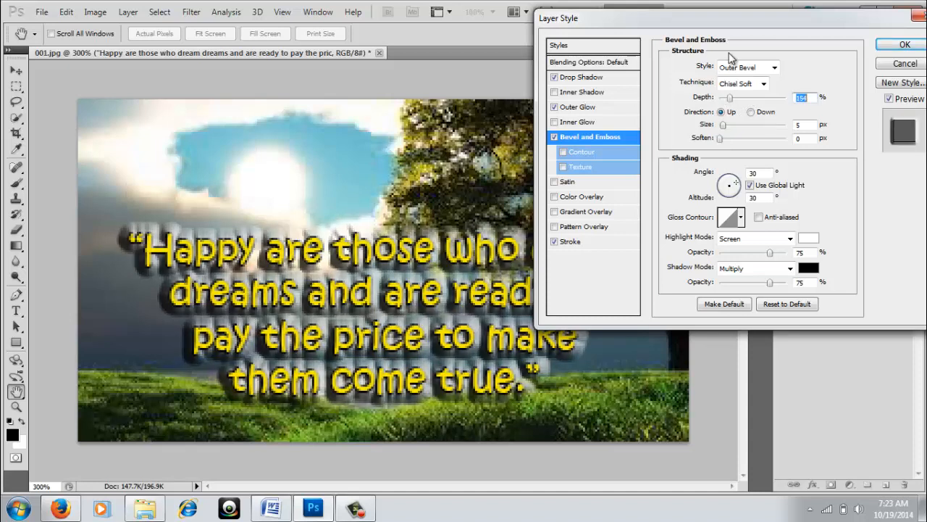
left_click(774, 67)
left_click(736, 92)
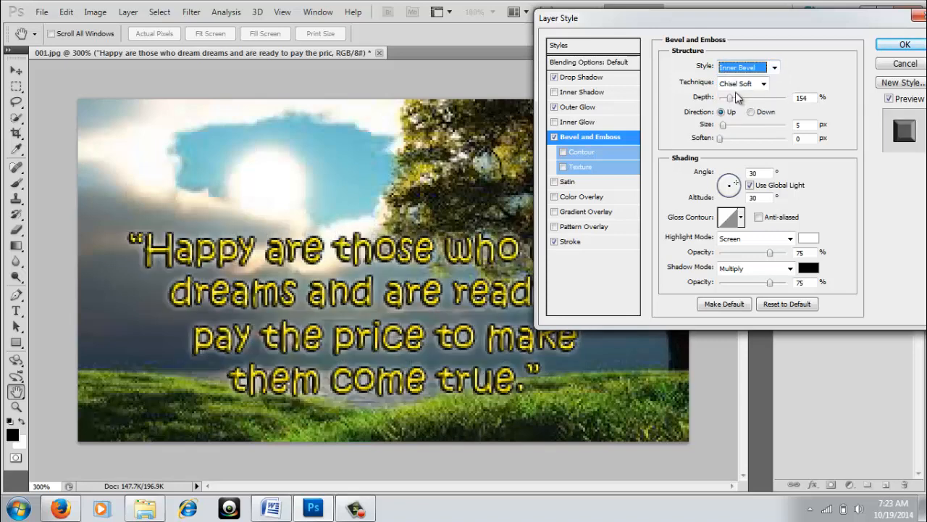
left_click(774, 69)
left_click(730, 103)
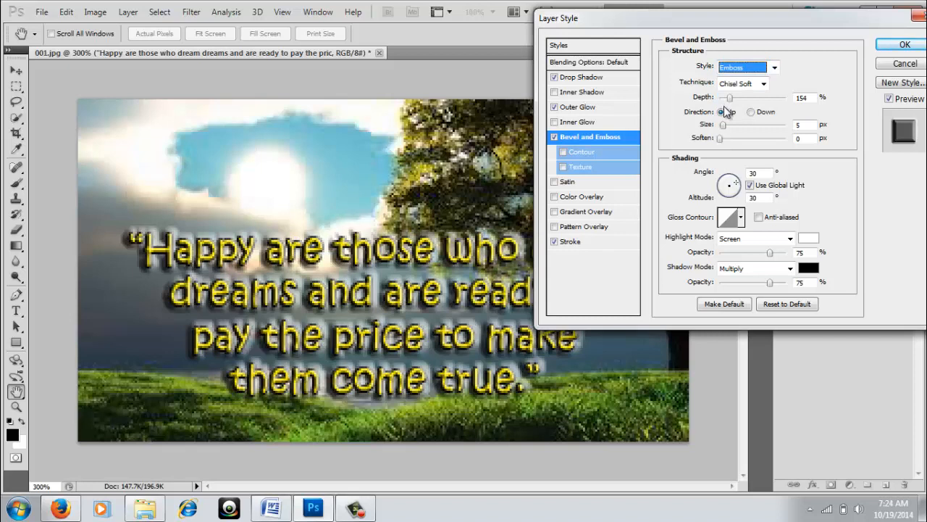
left_click(730, 99)
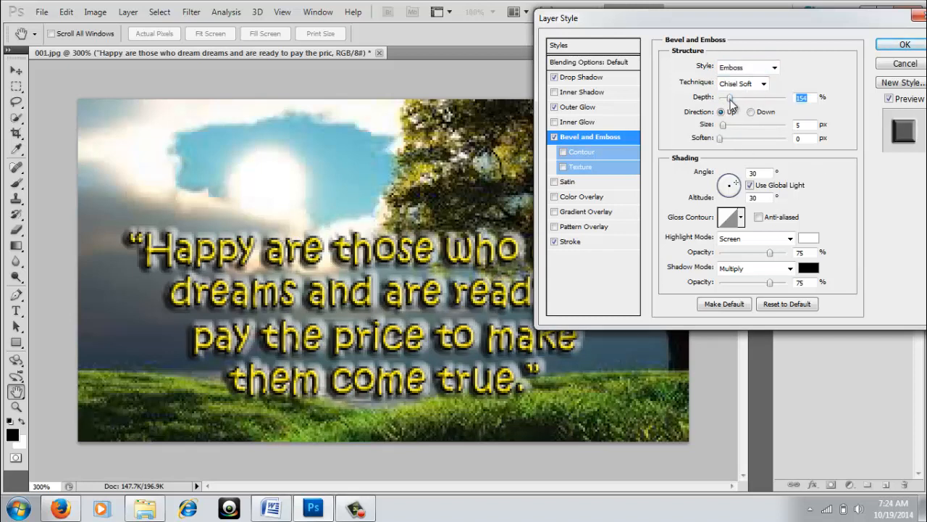
left_click_drag(730, 100, 725, 100)
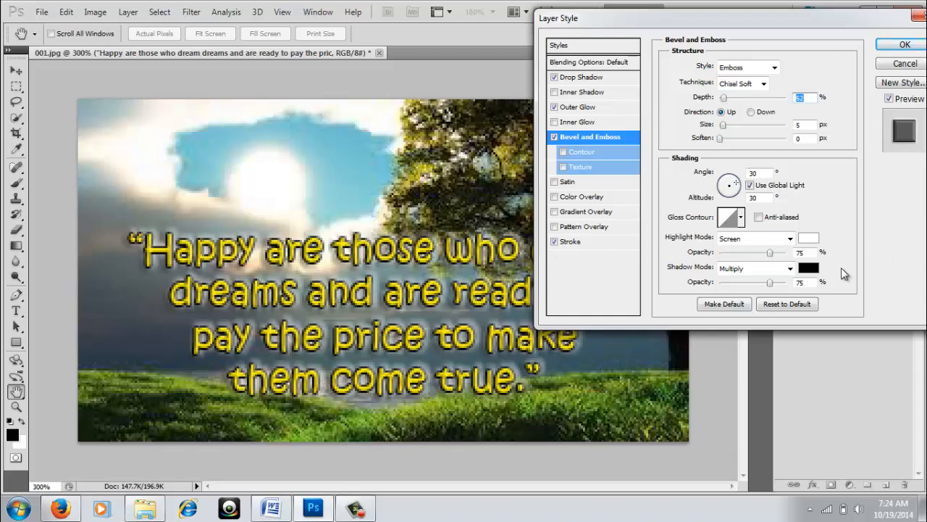
left_click(594, 182)
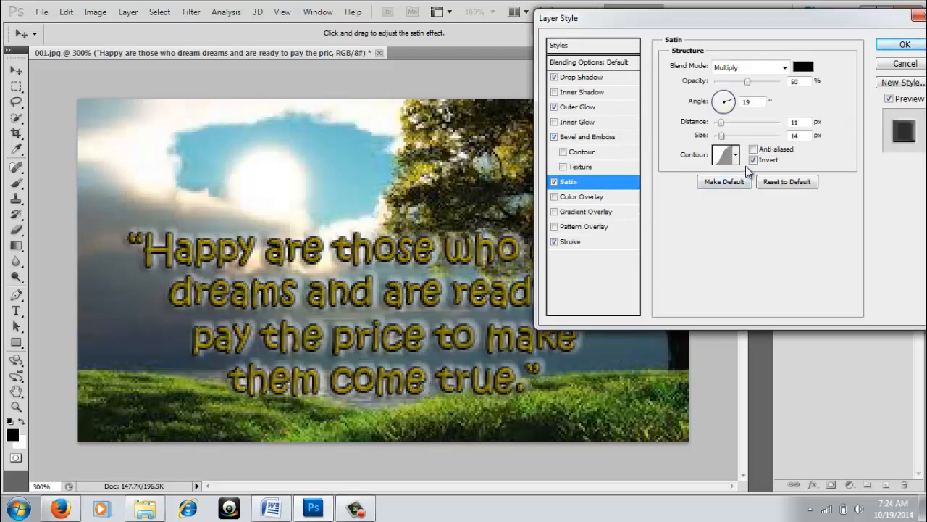
Turn off the Satin effect and move the Layer Style dialog off the quote.
left_click(603, 137)
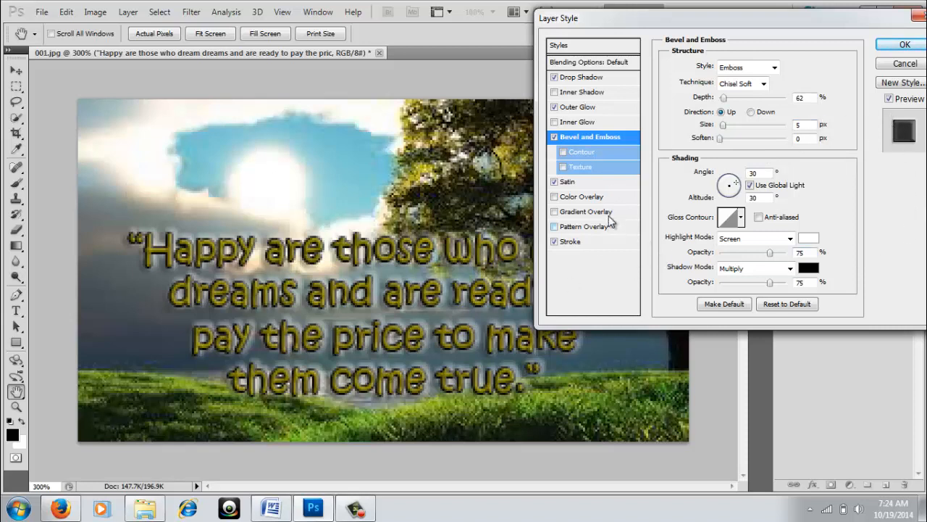
left_click(554, 182)
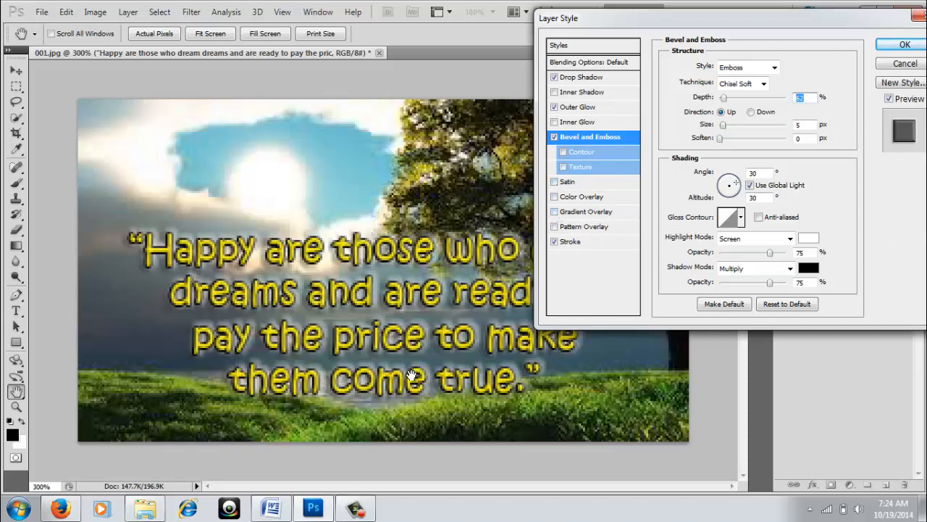
left_click_drag(610, 29, 709, 47)
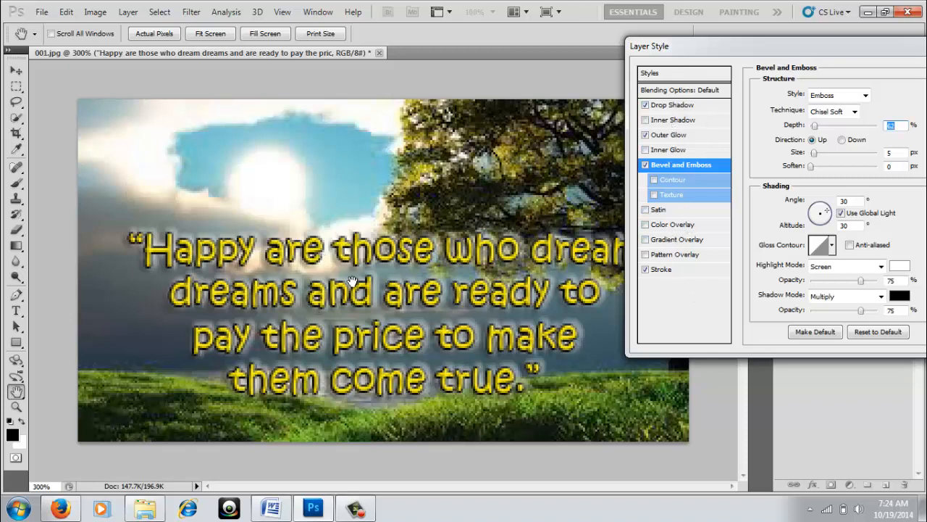
Add an inner shadow to the quote and start its colour at bright red.
left_click(645, 120)
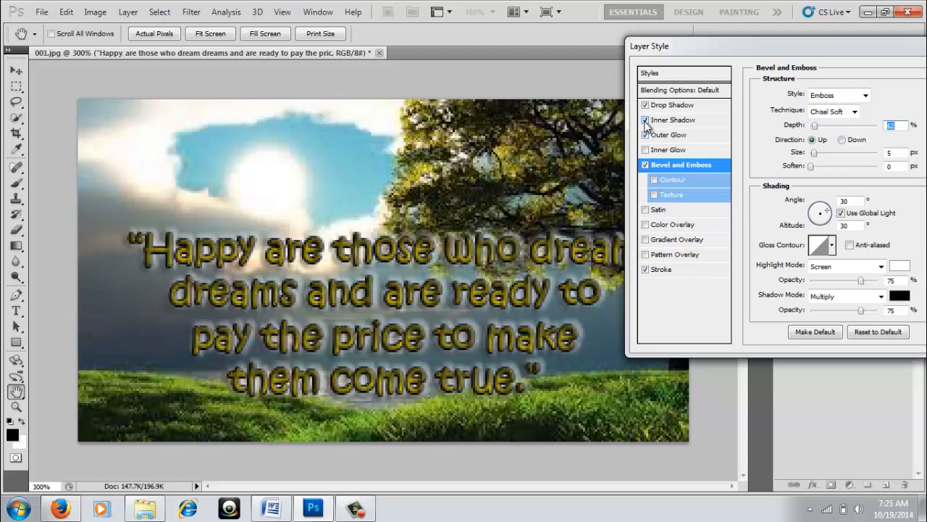
left_click(671, 121)
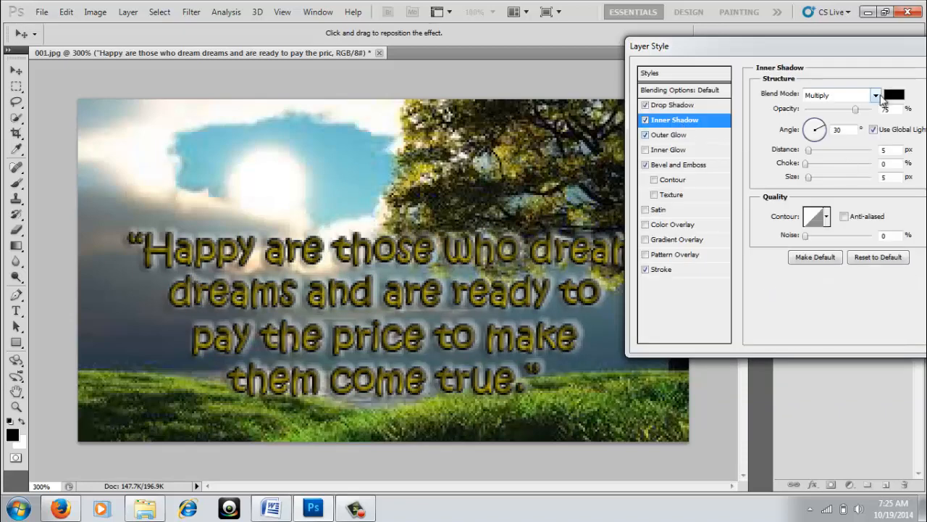
left_click(895, 96)
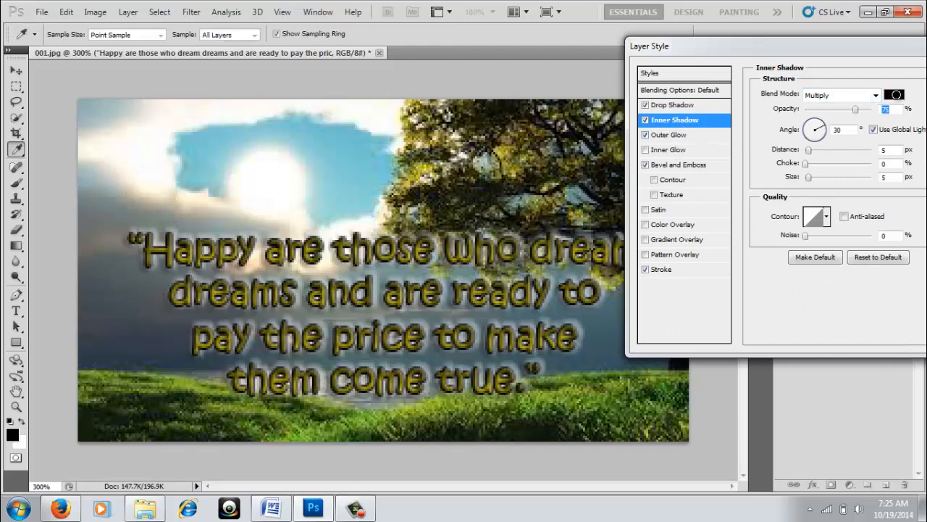
left_click(680, 142)
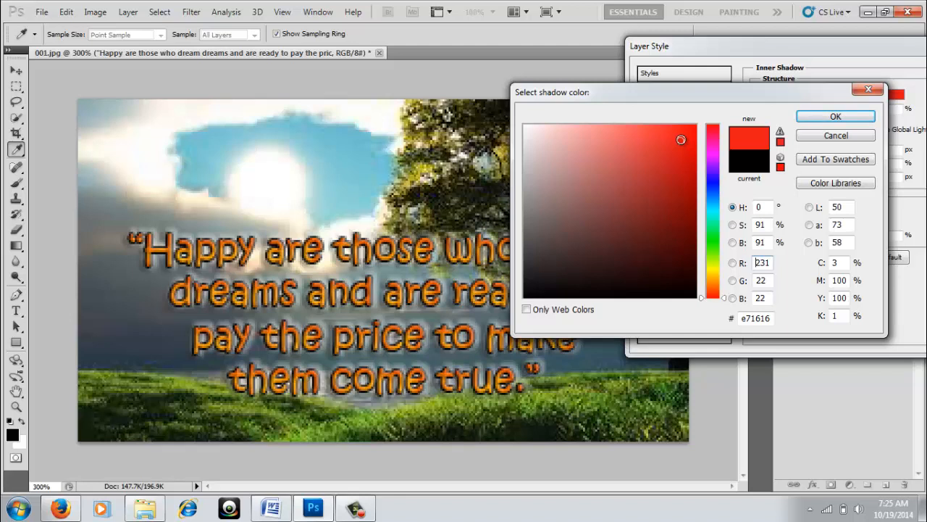
left_click_drag(681, 140, 685, 132)
Settle the inner shadow colour on pink-red f50c63 and confirm it.
left_click(722, 186)
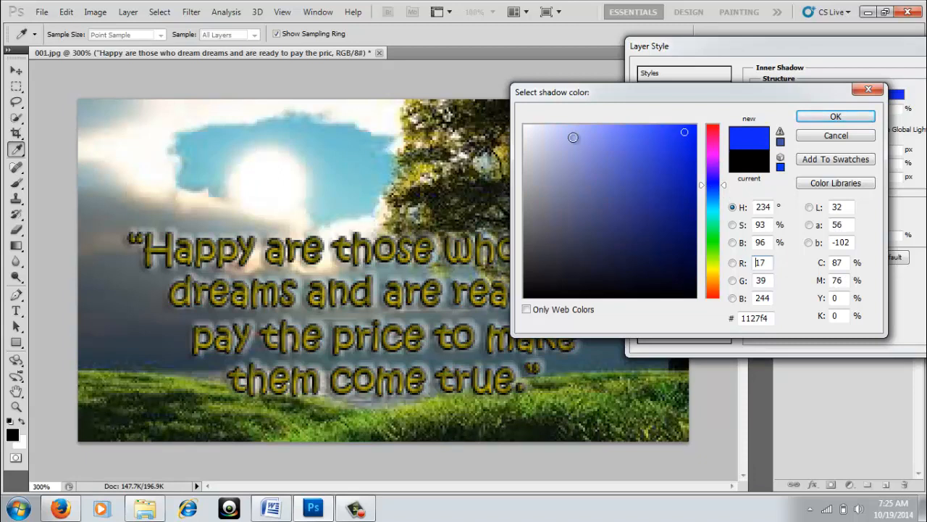
left_click(576, 139)
left_click(594, 138)
left_click(615, 133)
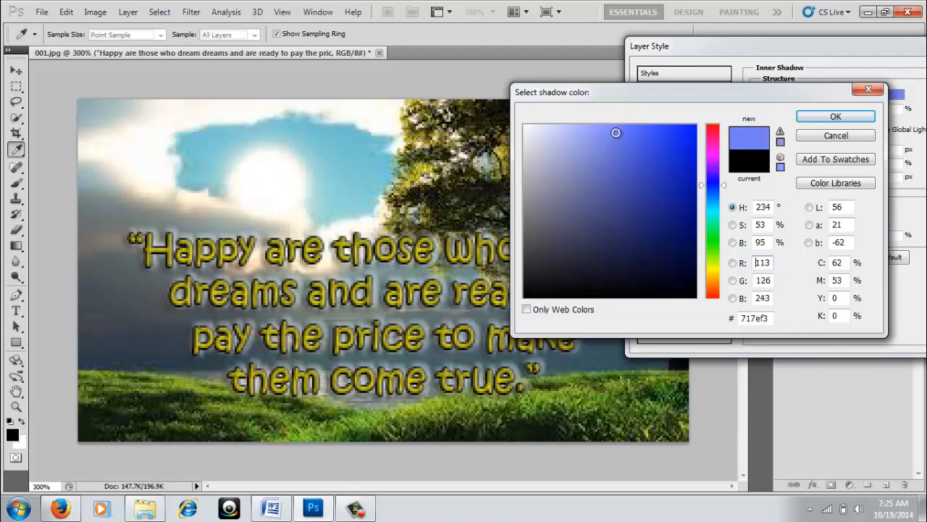
left_click(638, 137)
left_click(675, 137)
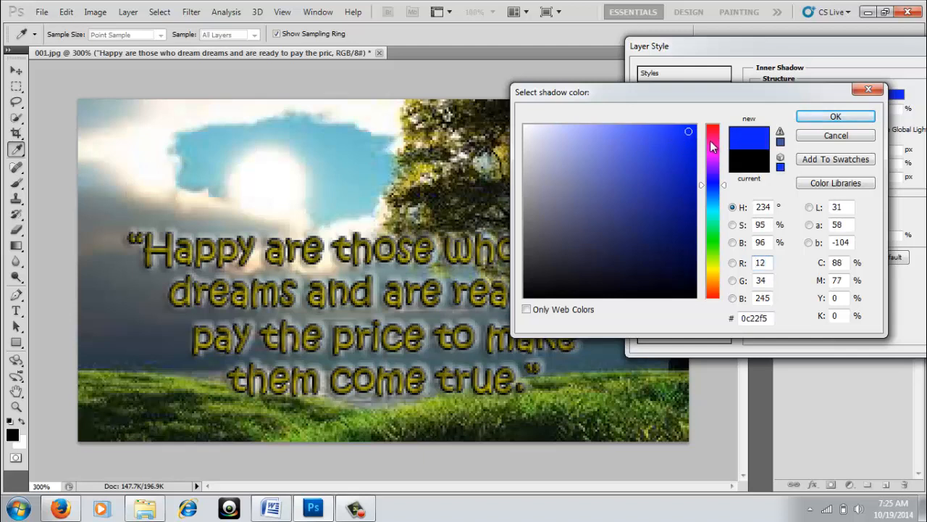
left_click(711, 136)
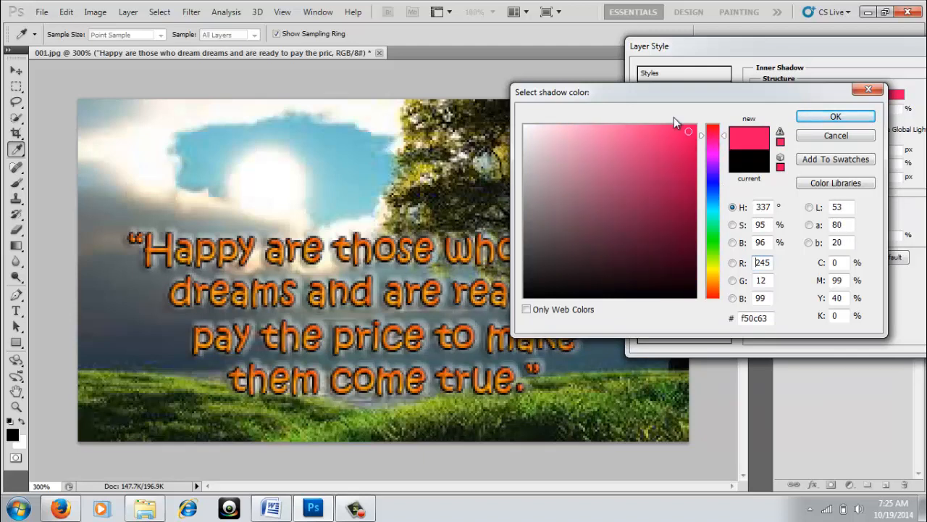
left_click_drag(658, 87, 540, 86)
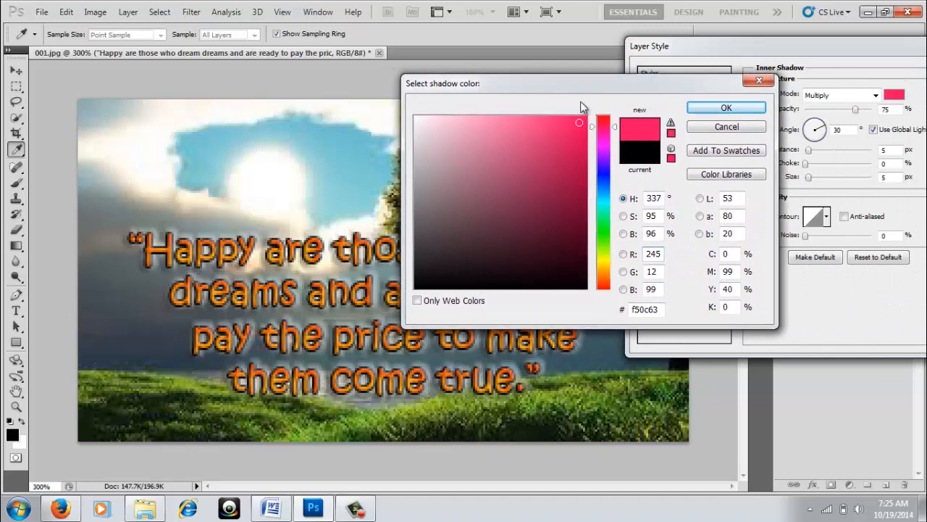
left_click(726, 107)
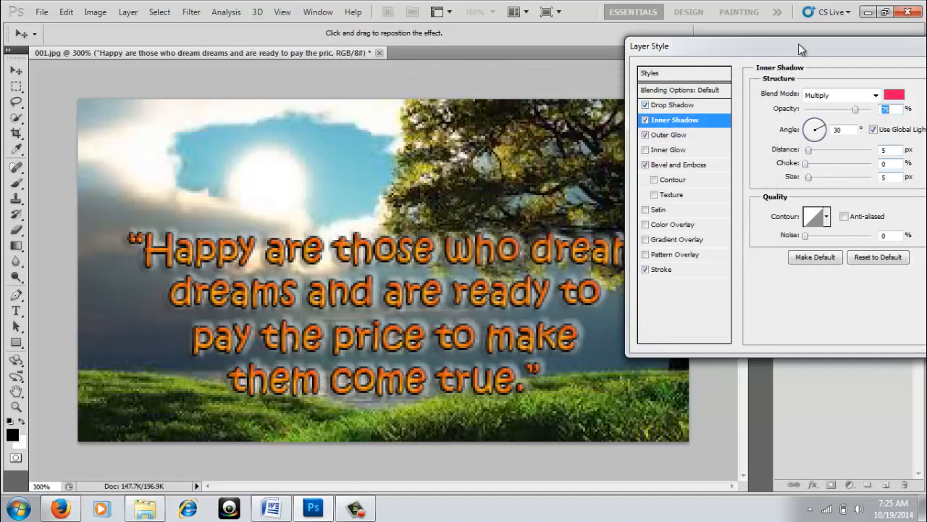
Apply the combined layer style effects to the quote and close Layer Style.
left_click_drag(791, 44, 498, 59)
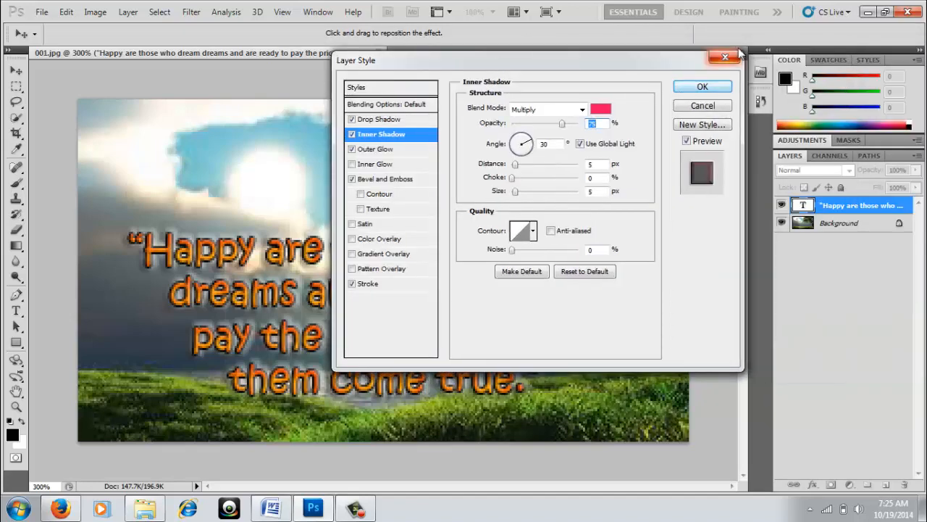
left_click(703, 87)
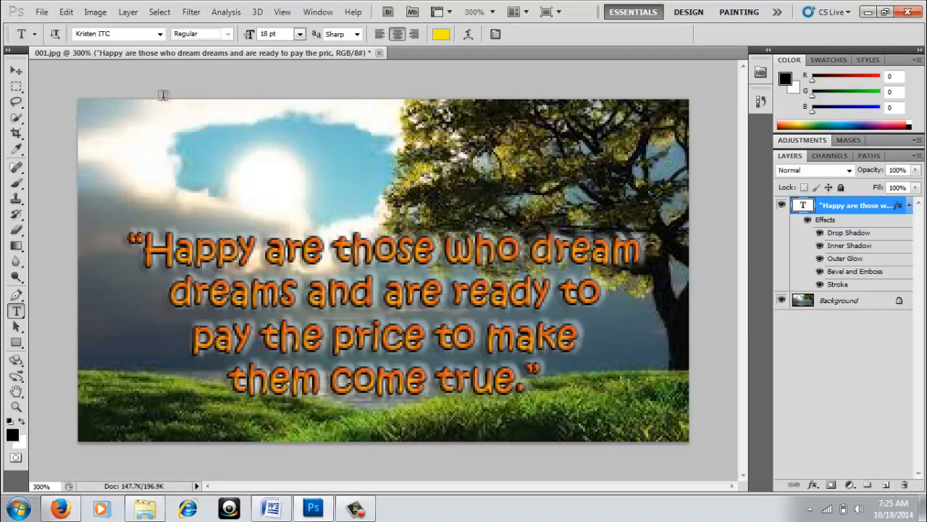
left_click(42, 13)
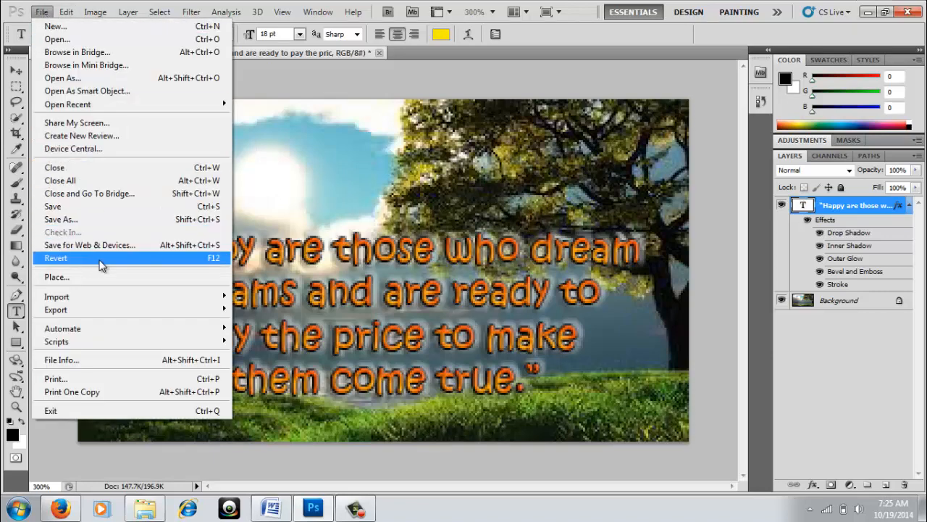
Save the image as JPEG 'quotation.jpg' at High quality 8.
left_click(83, 219)
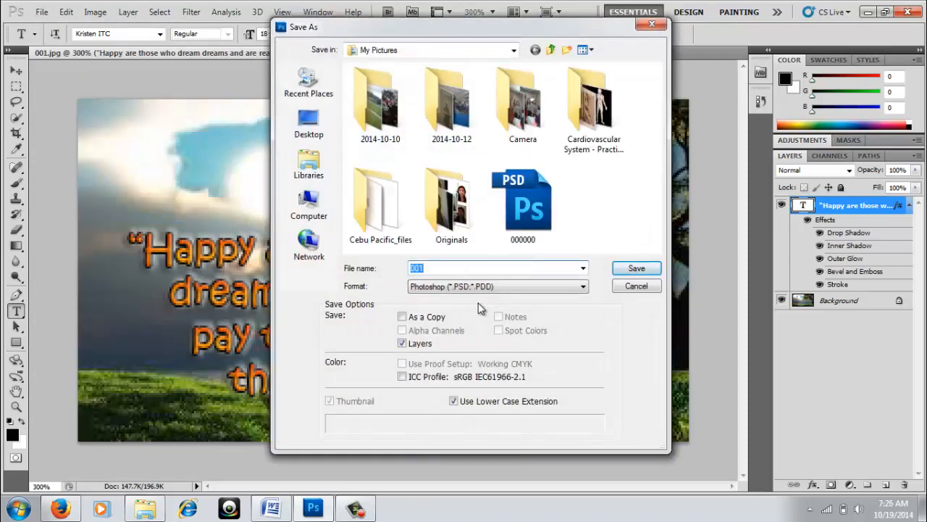
left_click(431, 268)
key("BackSpace")
key("BackSpace")
key("BackSpace")
type("quo")
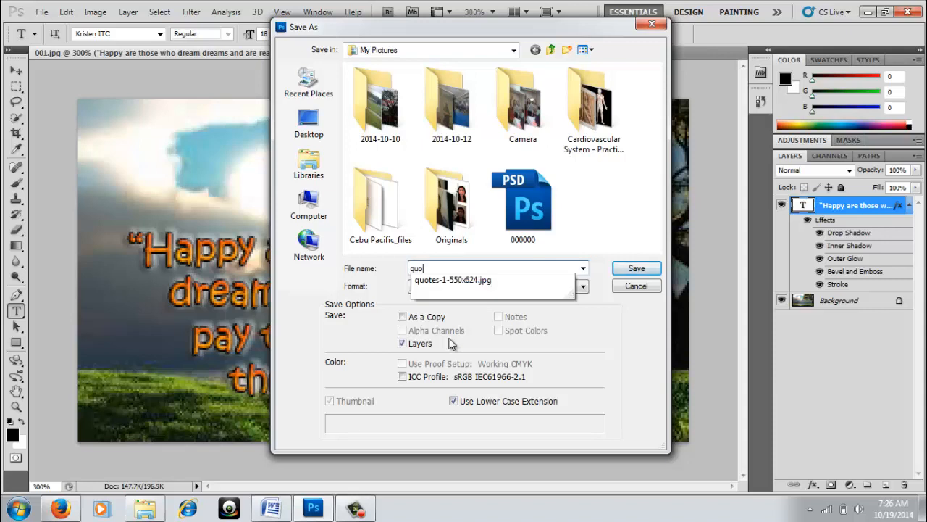
type("tation")
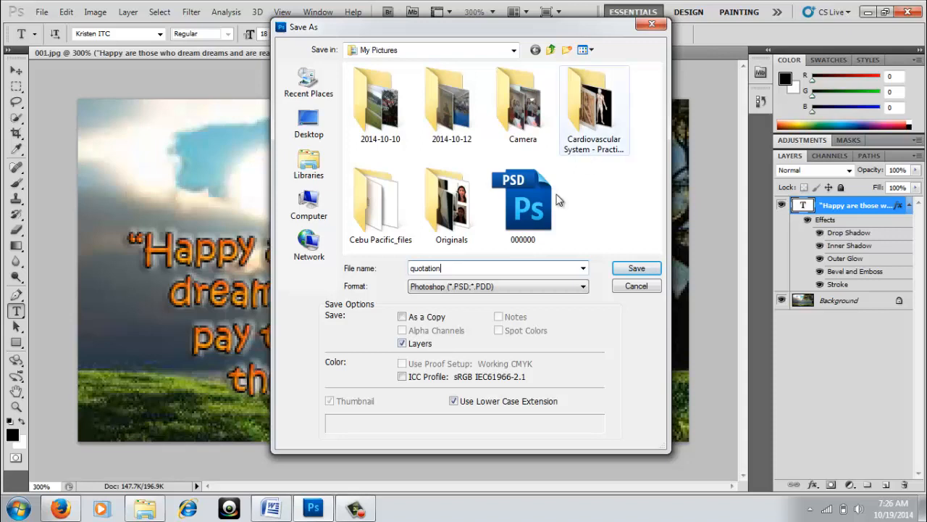
left_click(584, 289)
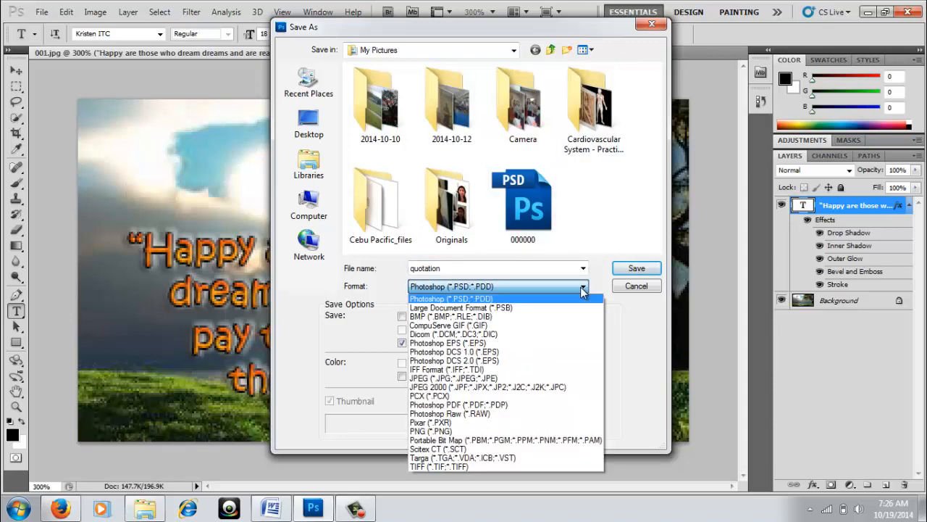
left_click(502, 379)
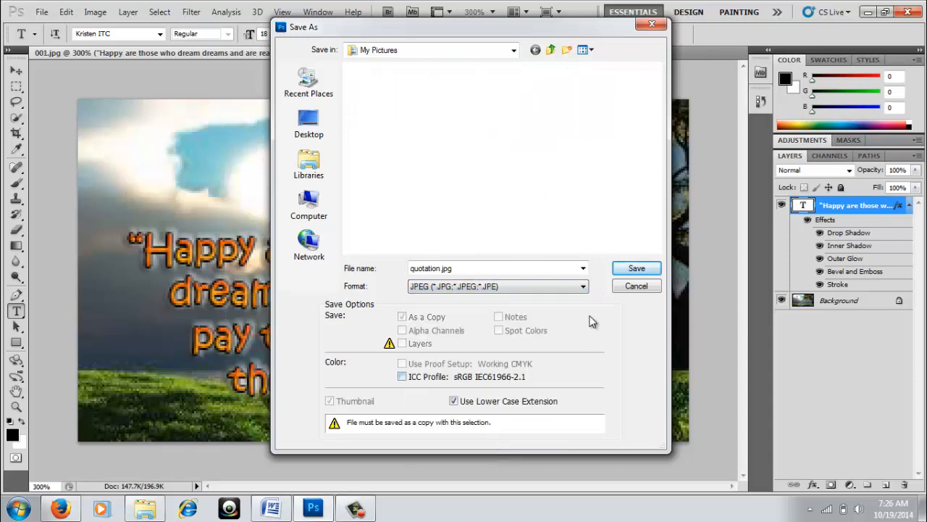
left_click(637, 269)
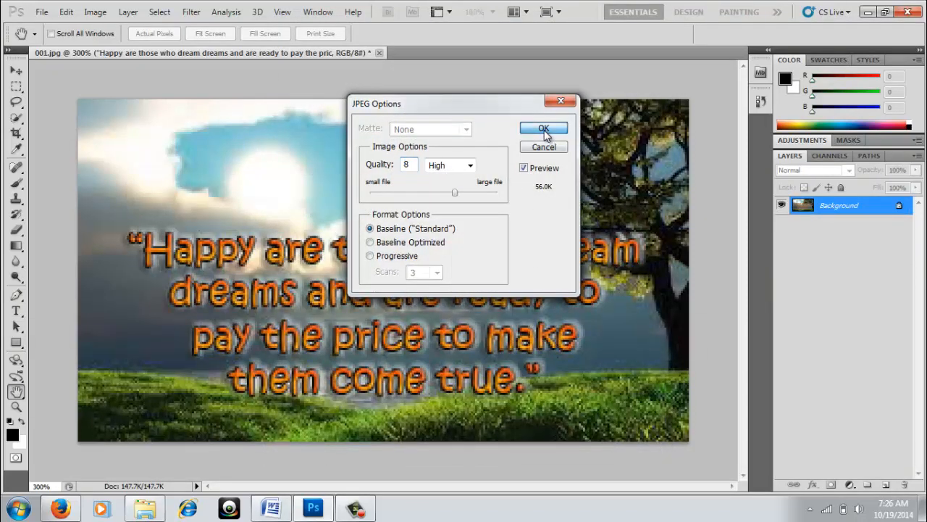
left_click(544, 126)
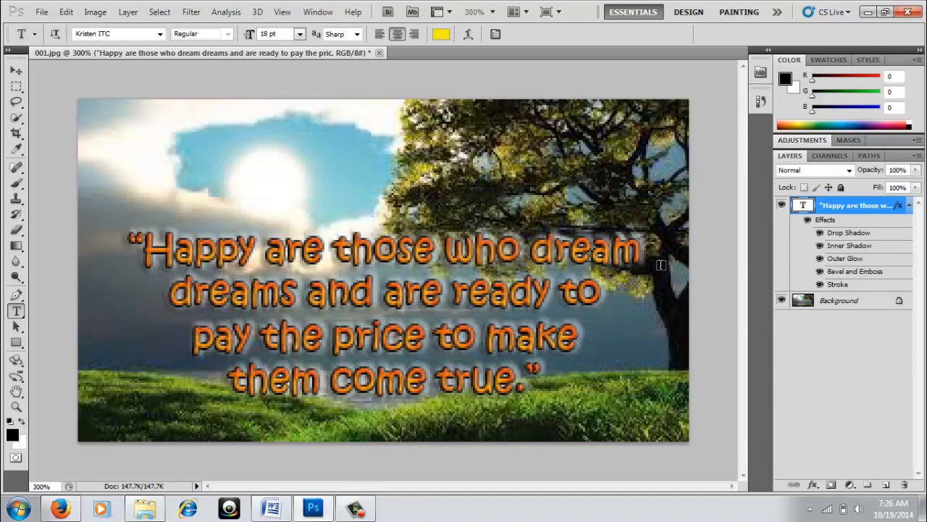